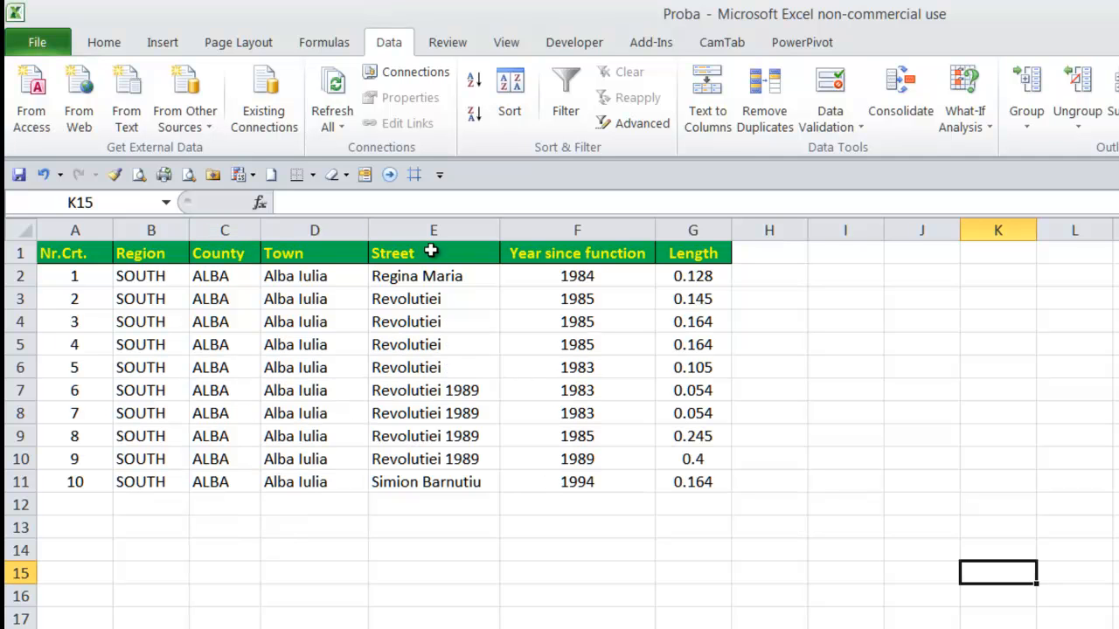
# Compare the repeated street rows in the source table with the merged street list on the other sheet
pyautogui.click(411, 299)
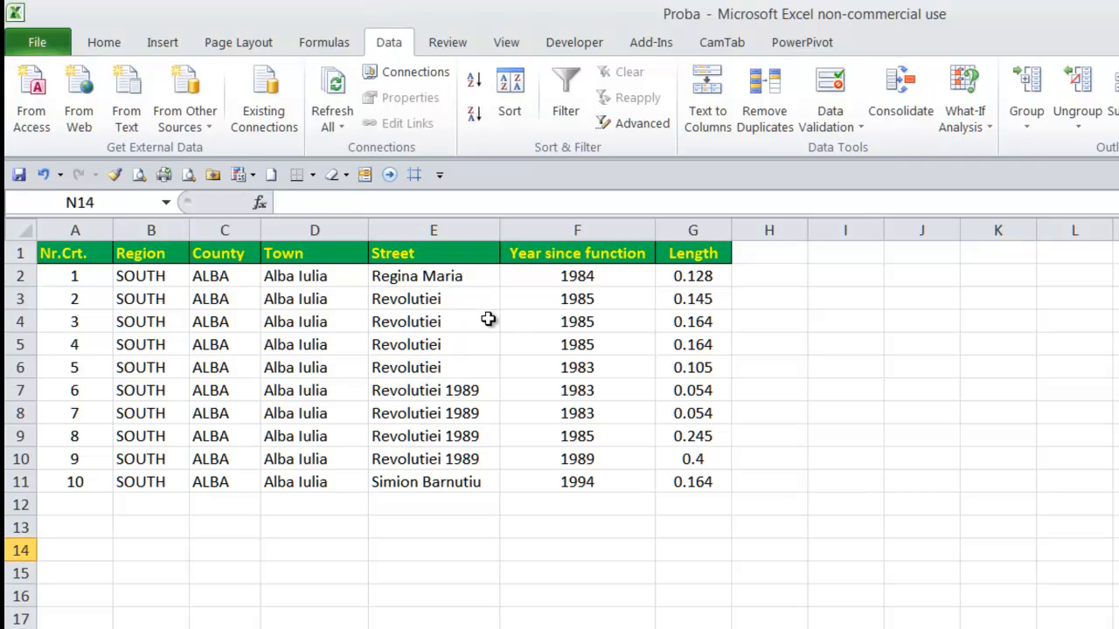
pyautogui.click(450, 300)
pyautogui.moveTo(450, 301); pyautogui.dragTo(450, 365)
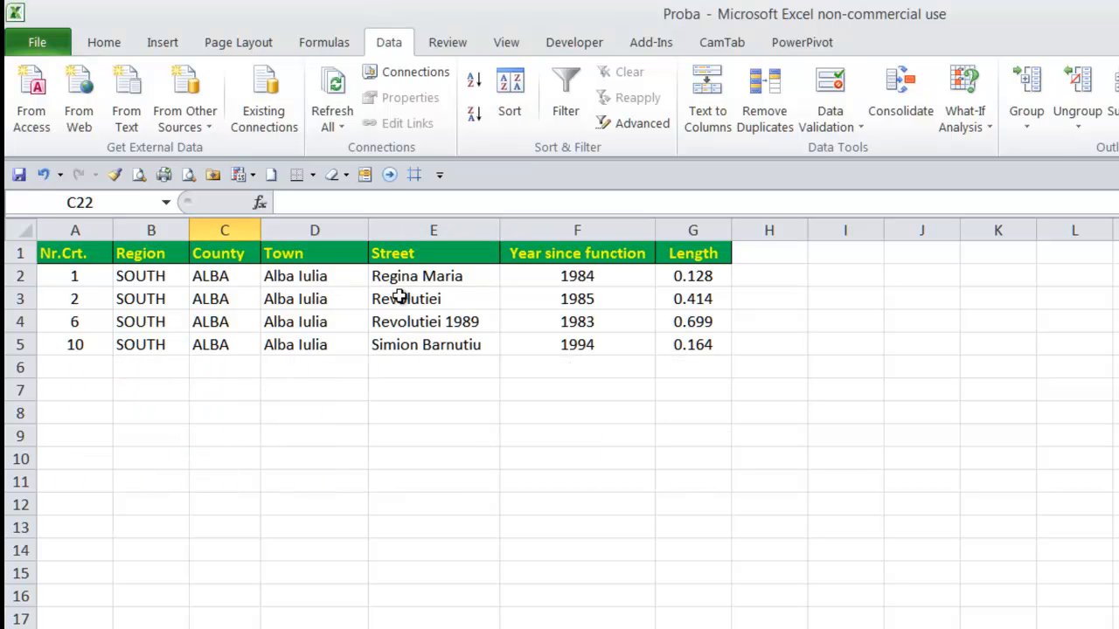
pyautogui.click(404, 299)
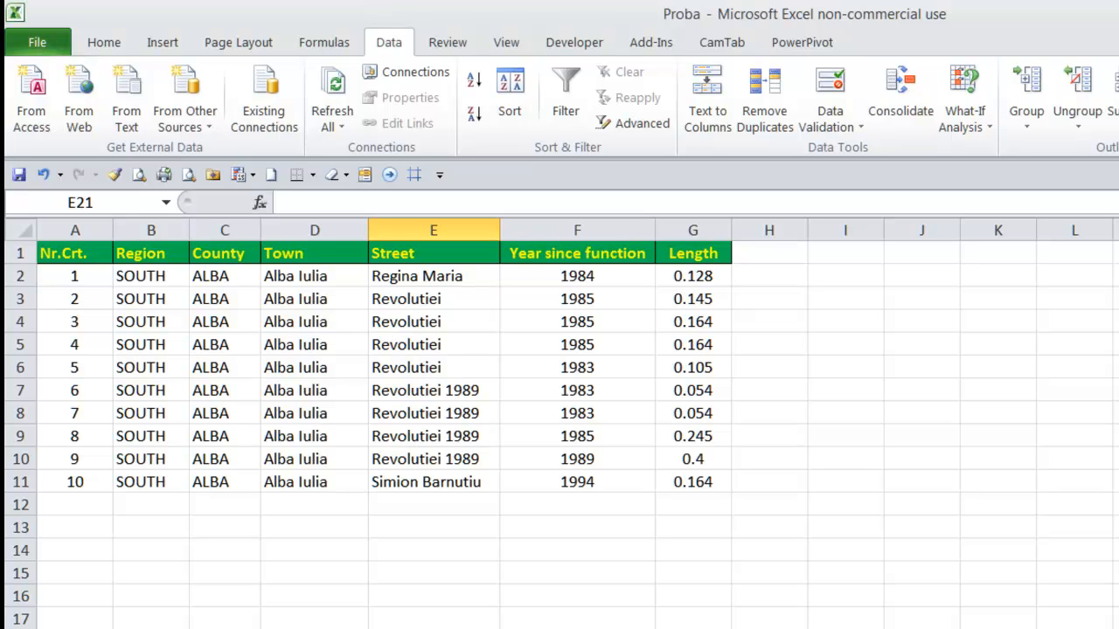
pyautogui.click(412, 552)
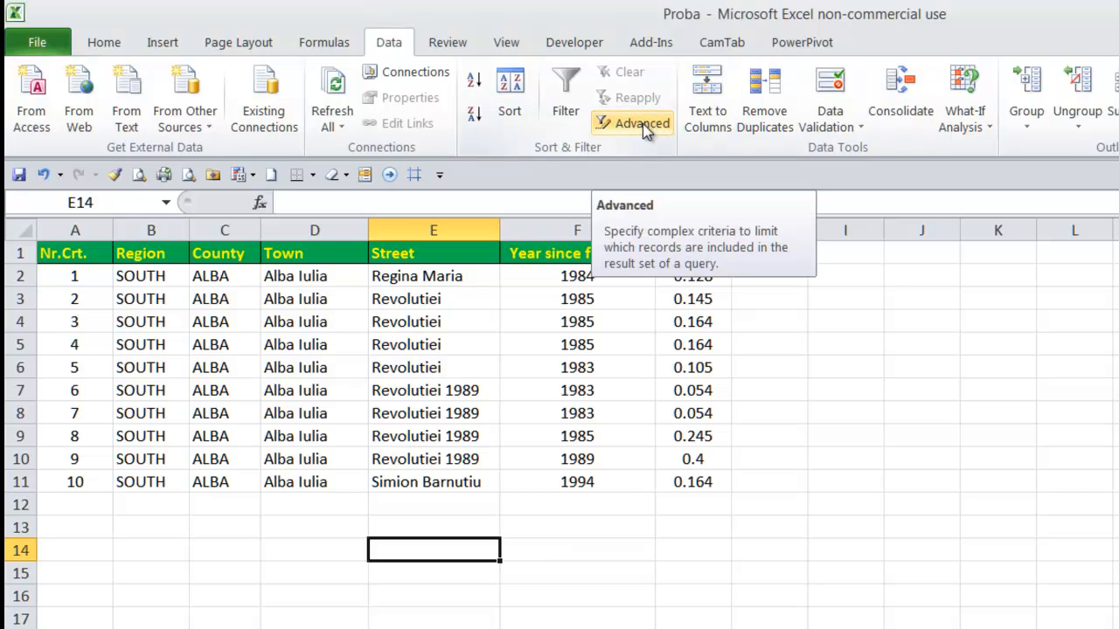
pyautogui.click(95, 44)
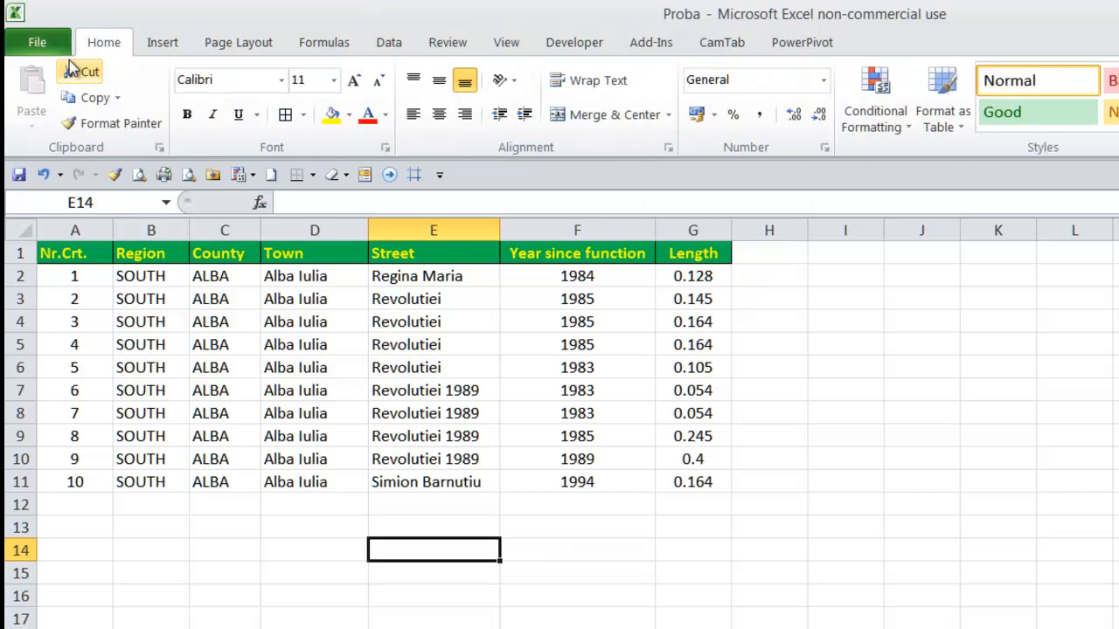
pyautogui.click(391, 45)
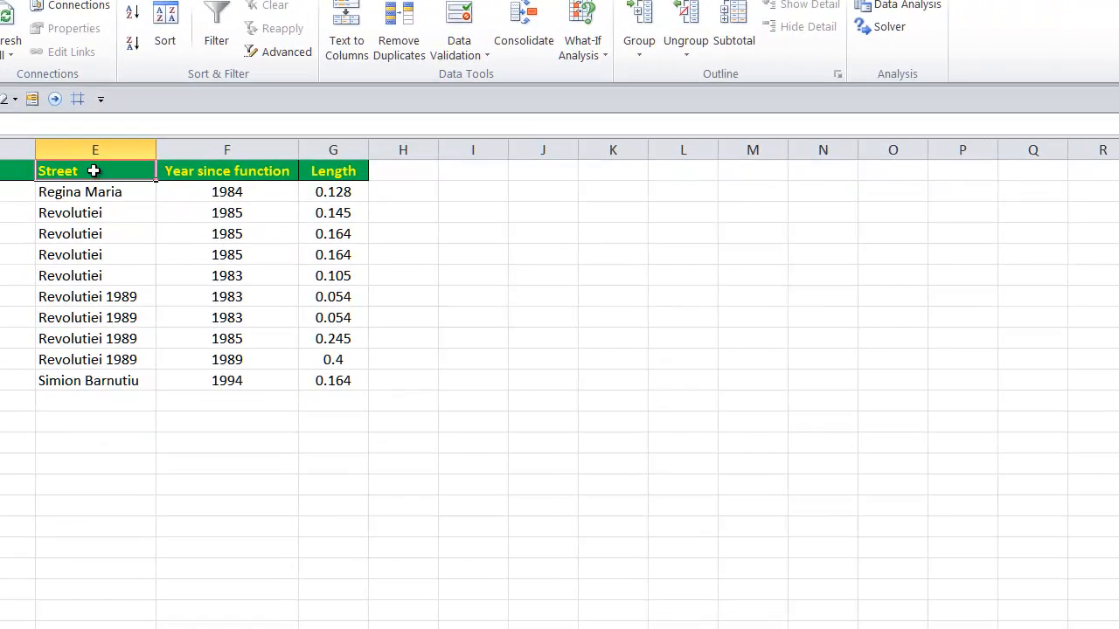
# Open an Advanced Filter for the Street column and set its list range to E1:E11
pyautogui.moveTo(429, 253); pyautogui.dragTo(421, 389)
pyautogui.moveTo(420, 305); pyautogui.dragTo(407, 391)
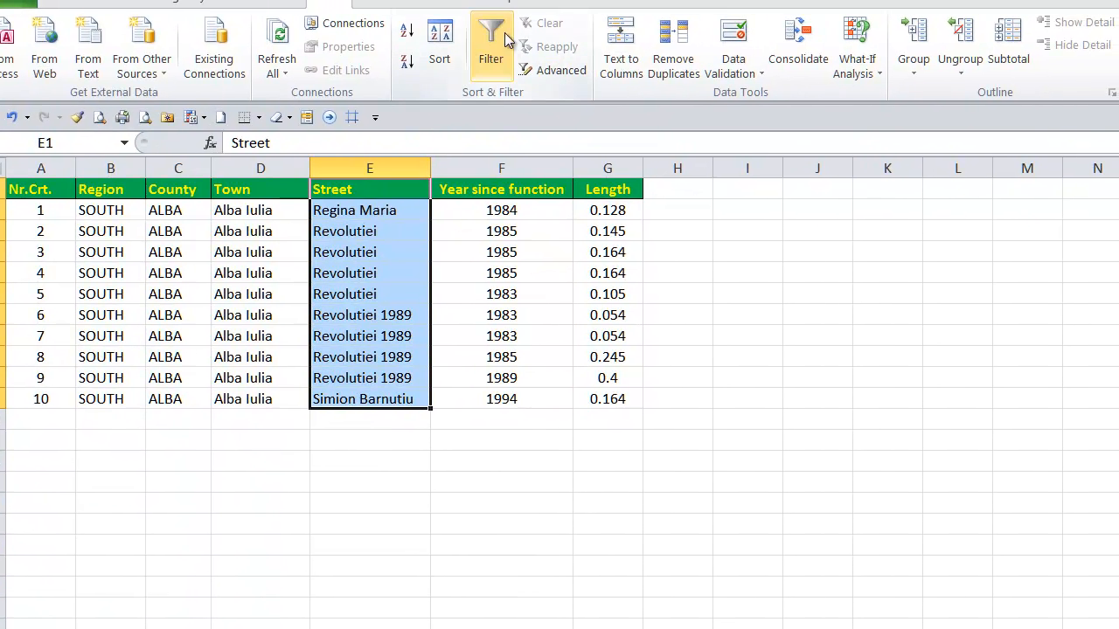
pyautogui.click(560, 76)
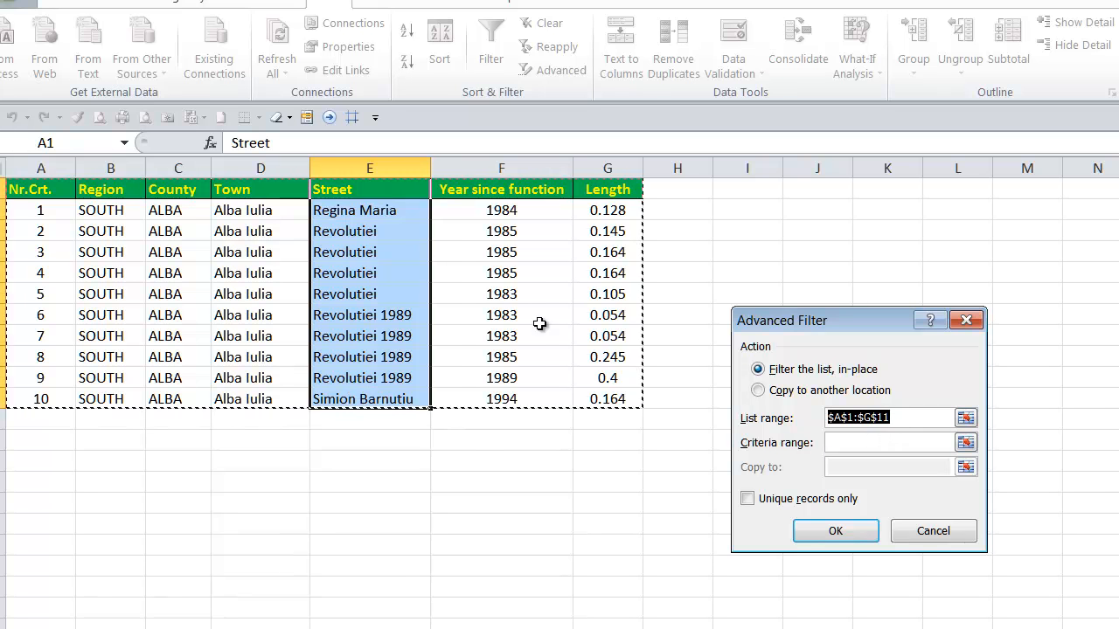
pyautogui.press('Delete')
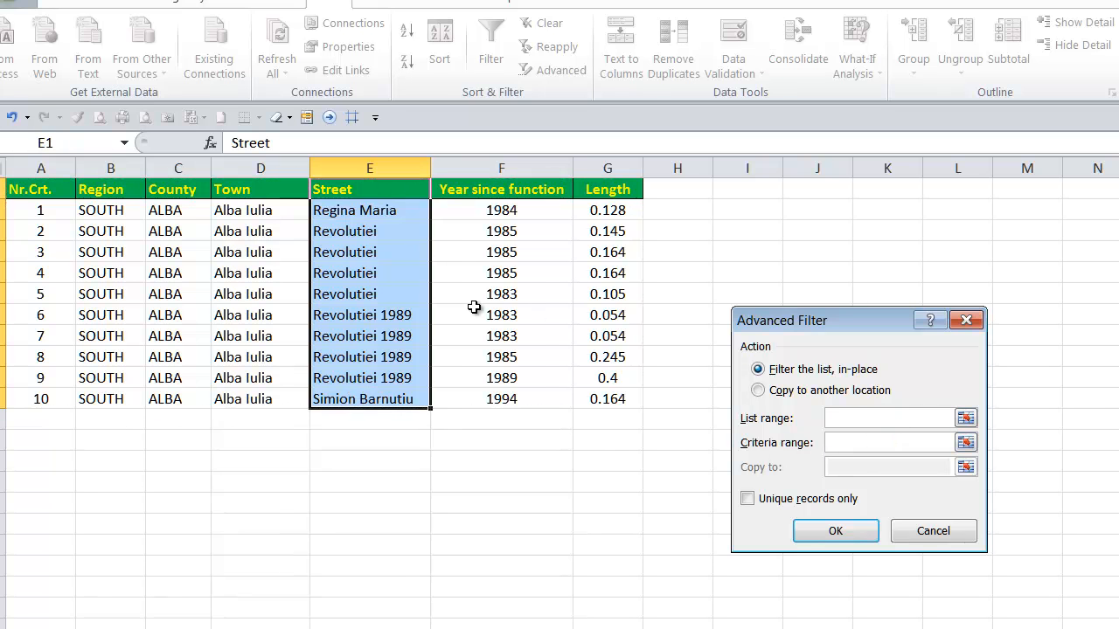
pyautogui.moveTo(365, 188); pyautogui.dragTo(348, 395)
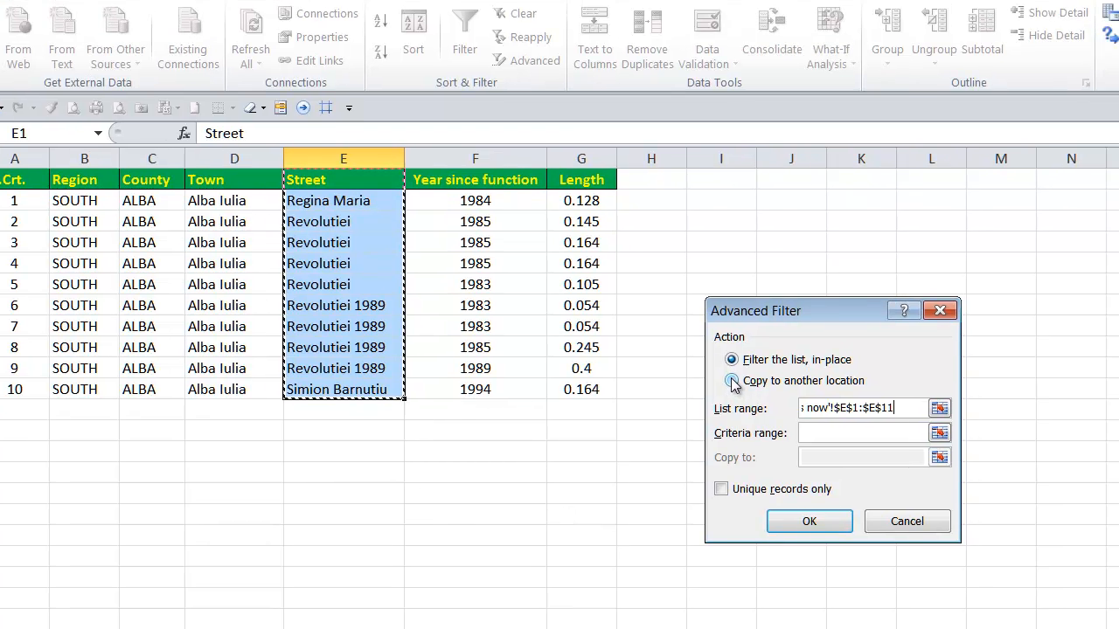
# Have the Advanced Filter copy unique records only to cell E13 and run it
pyautogui.click(732, 381)
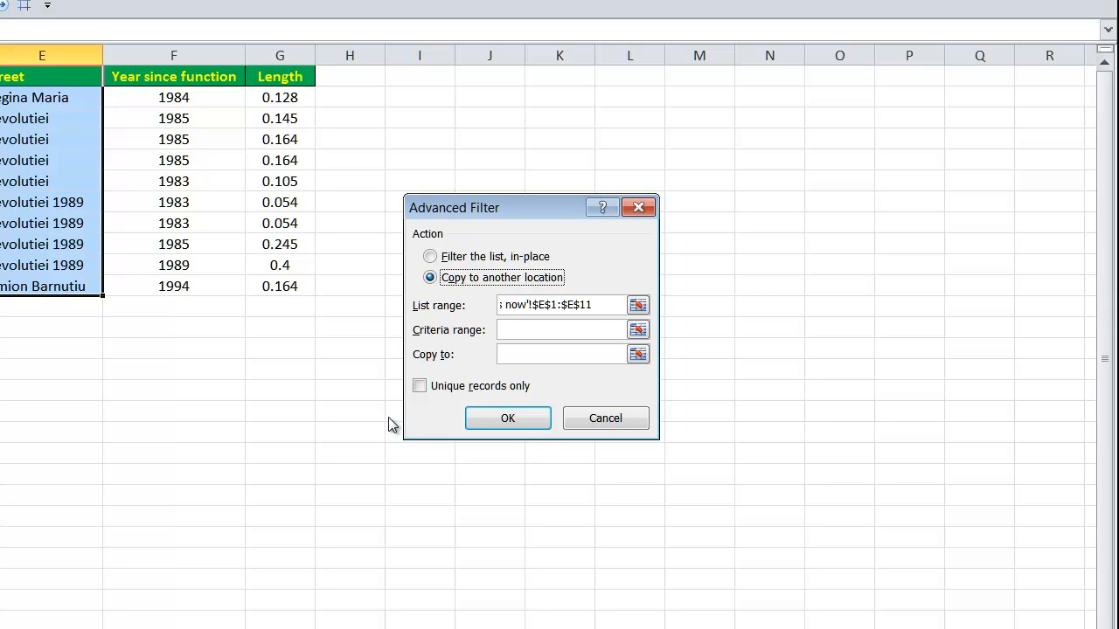
pyautogui.click(527, 354)
pyautogui.click(5, 330)
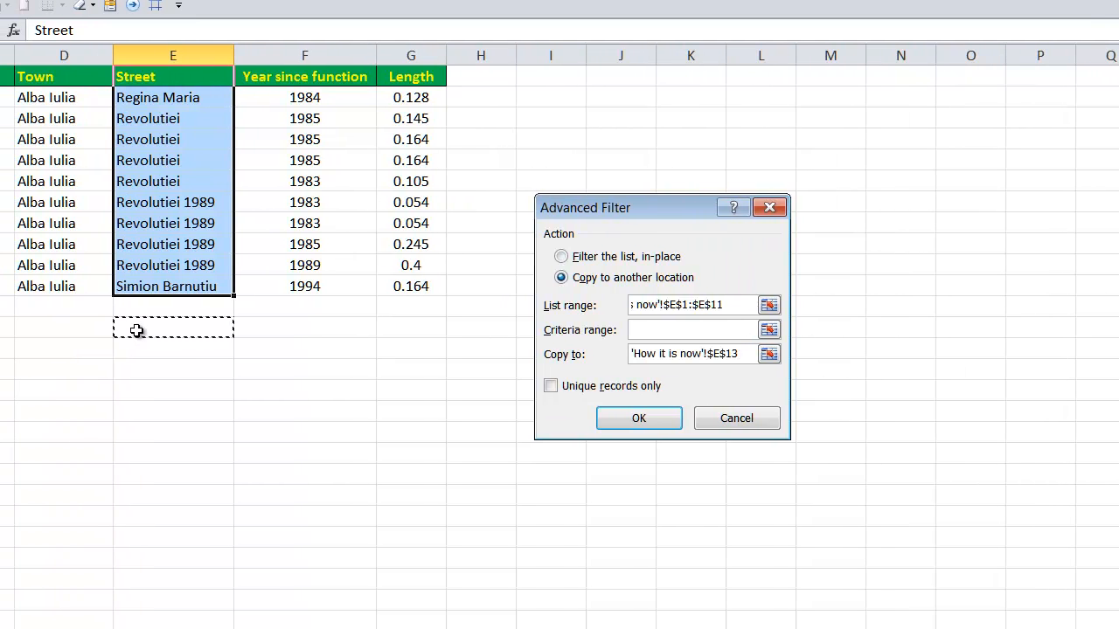
pyautogui.click(552, 385)
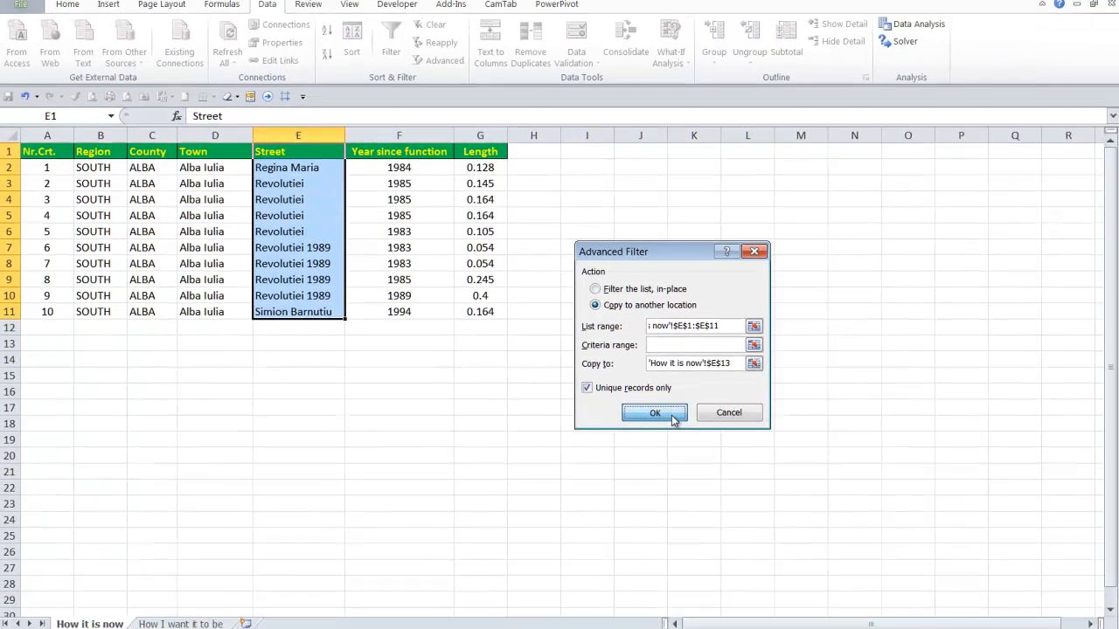
pyautogui.click(639, 418)
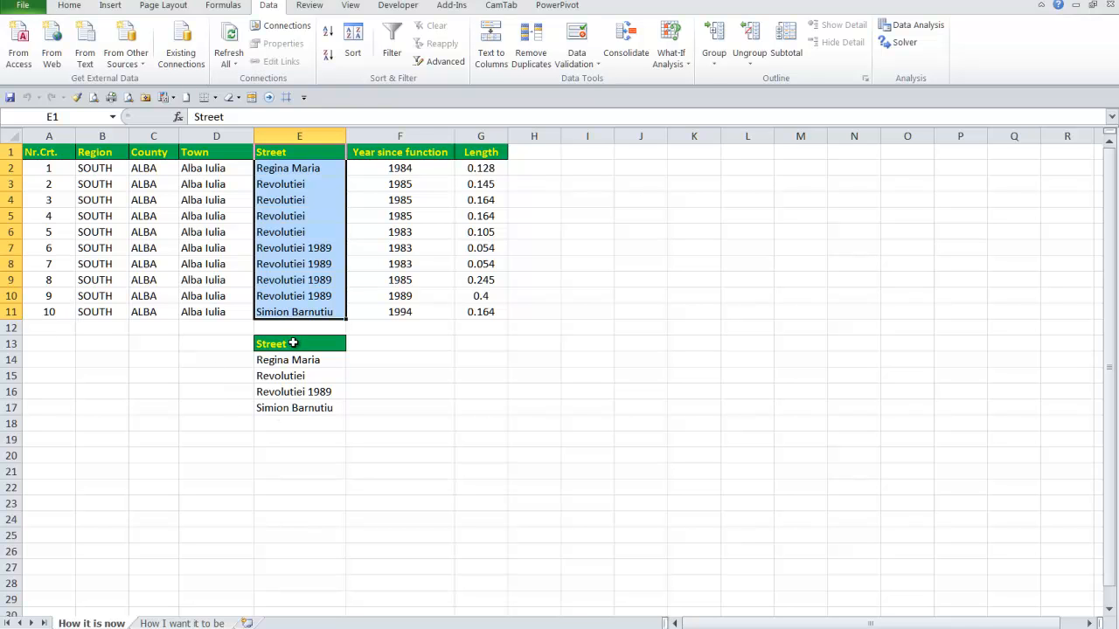
# Copy the headers Nr.Crt., Region, County and Town from A1:D1 to the row starting at A13
pyautogui.moveTo(102, 343); pyautogui.dragTo(50, 358)
pyautogui.click(57, 357)
pyautogui.moveTo(31, 150); pyautogui.dragTo(206, 159)
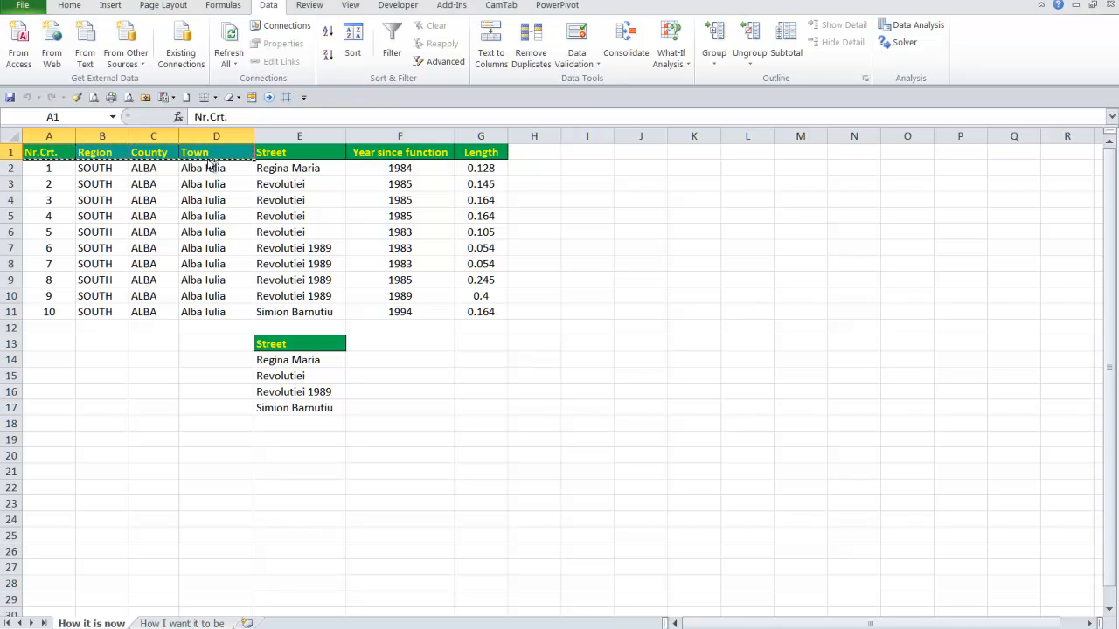
pyautogui.click(42, 341)
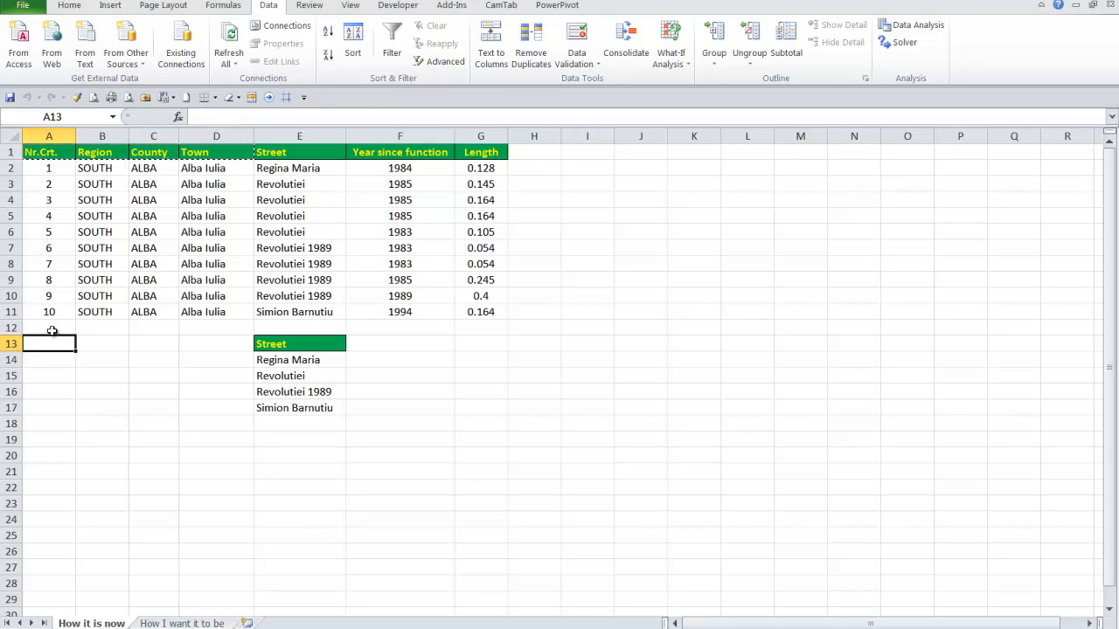
pyautogui.hotkey('ctrl', 'v')
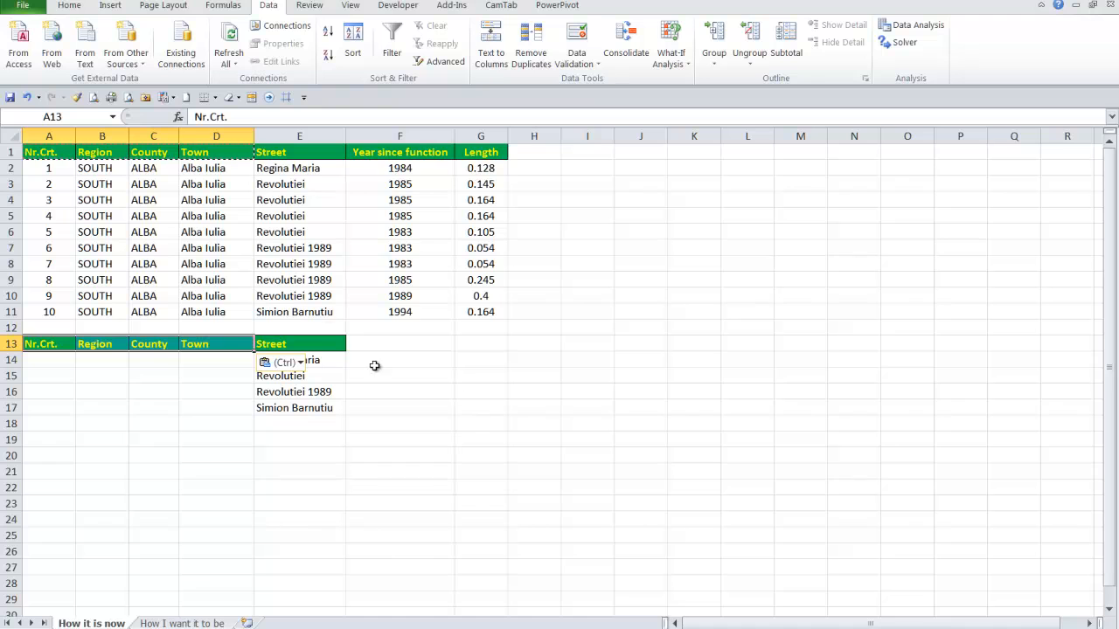
# Copy the Year since function and Length headers from F1:G1 to F13:G13
pyautogui.click(387, 342)
pyautogui.moveTo(384, 151); pyautogui.dragTo(473, 147)
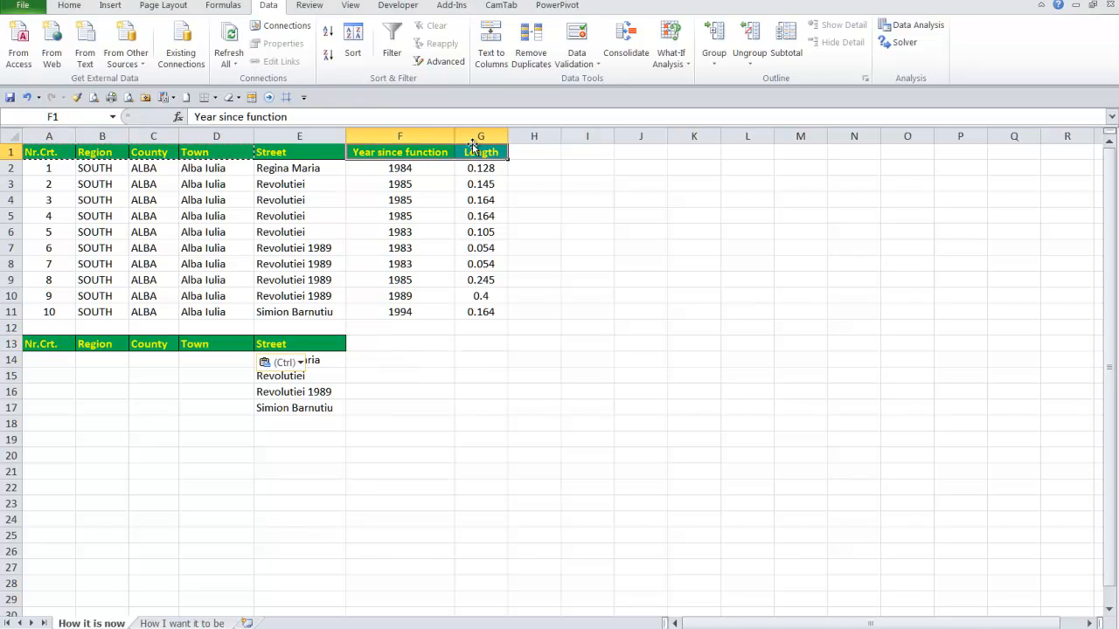
pyautogui.hotkey('ctrl', 'c')
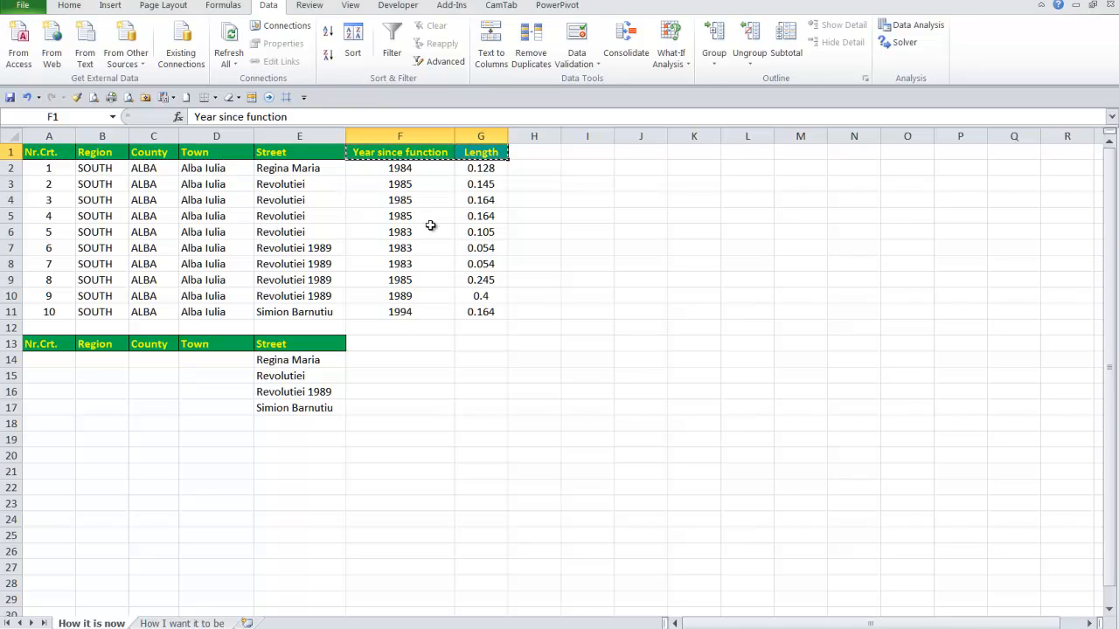
pyautogui.click(376, 343)
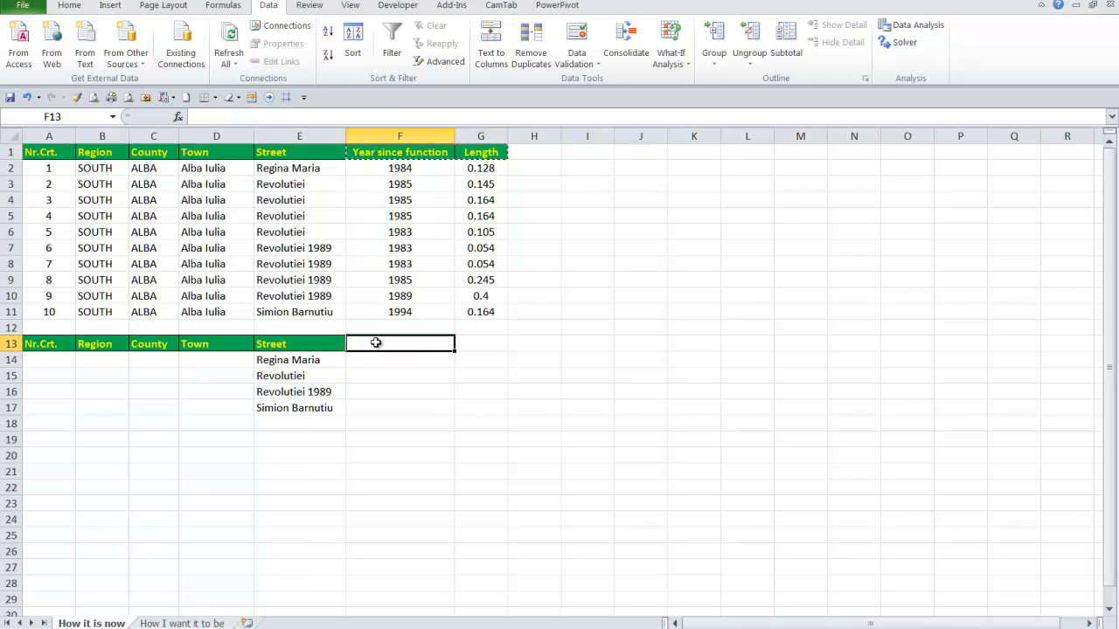
pyautogui.hotkey('ctrl', 'v')
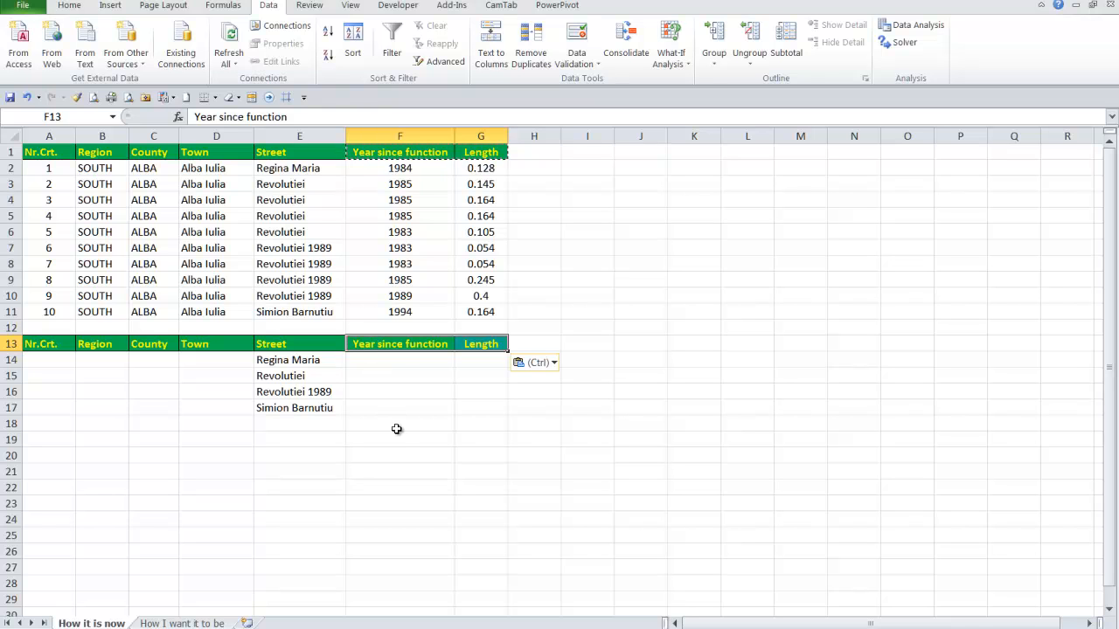
pyautogui.press('Escape')
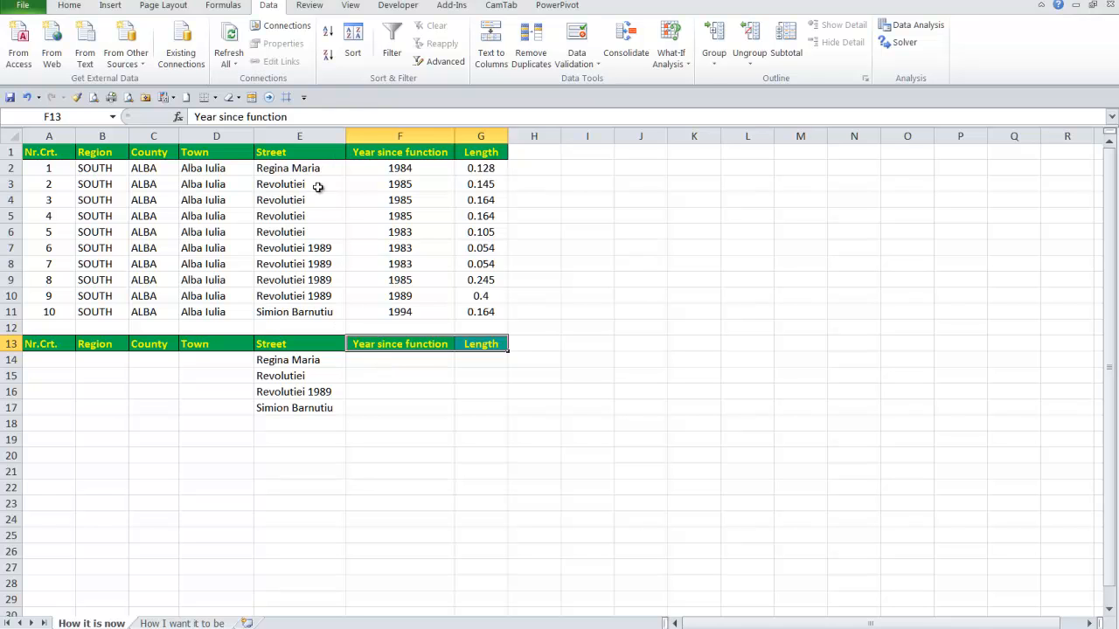
pyautogui.moveTo(316, 169); pyautogui.dragTo(469, 308)
pyautogui.click(472, 424)
pyautogui.moveTo(50, 168); pyautogui.dragTo(209, 317)
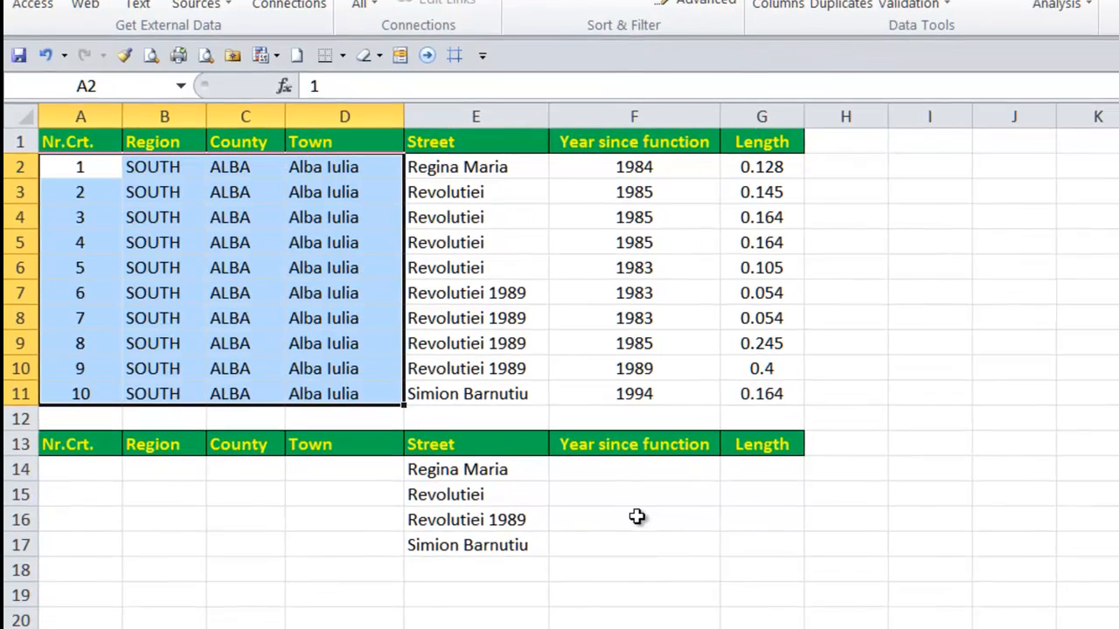
# Begin a VLOOKUP formula in cell F14 with the column-locked reference $E14 as the lookup value
pyautogui.click(620, 479)
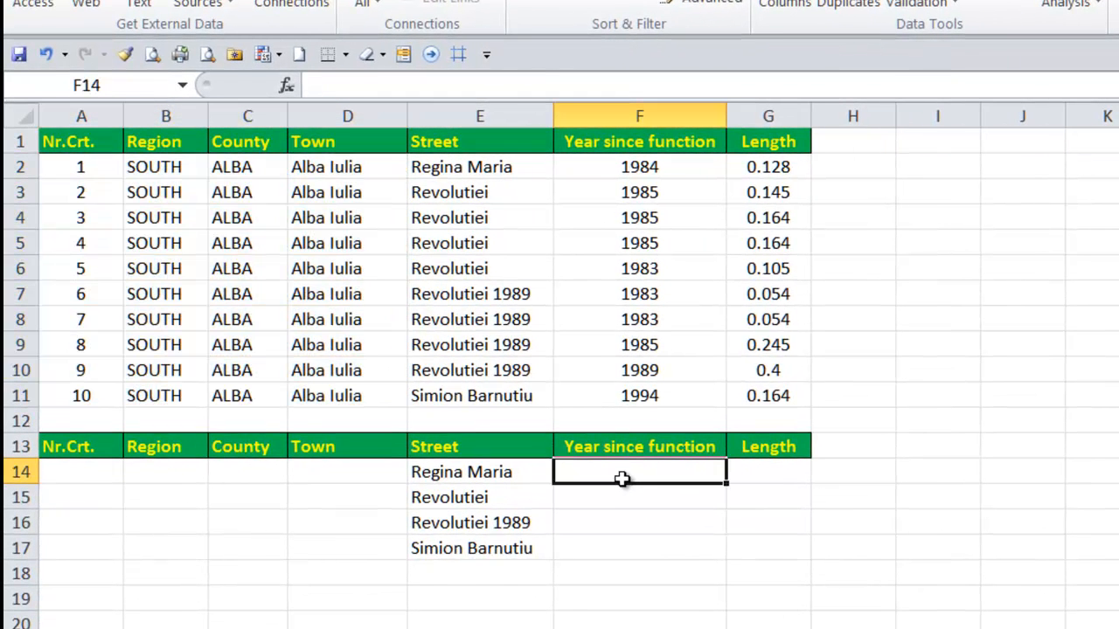
pyautogui.write('=vlook')
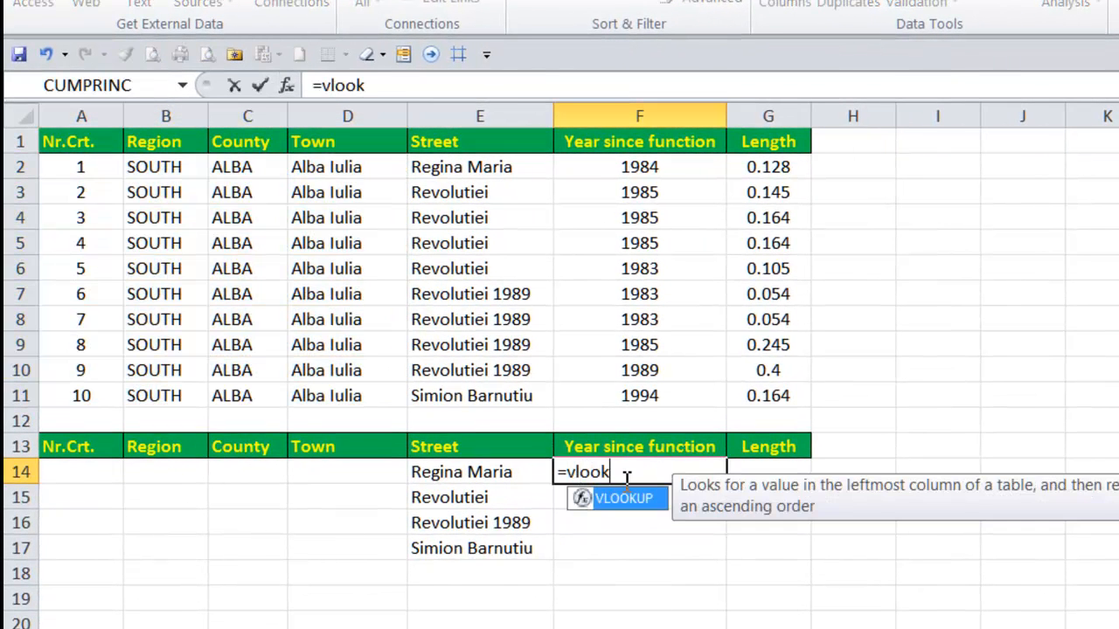
pyautogui.press('Tab')
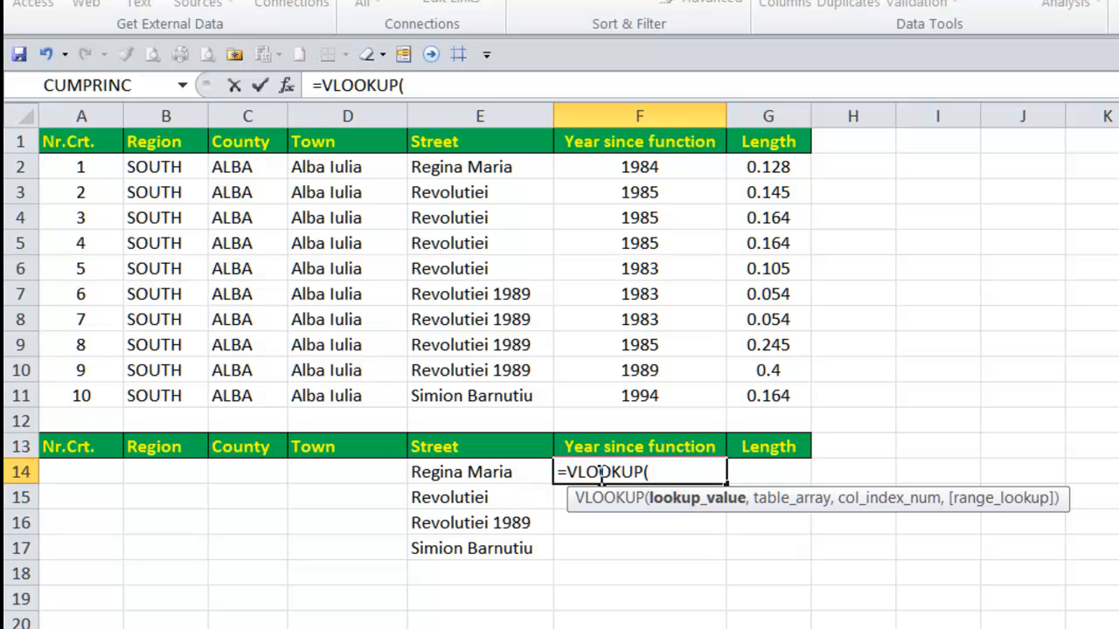
pyautogui.click(464, 473)
pyautogui.press('F4')
pyautogui.press('F4')
pyautogui.press('F4')
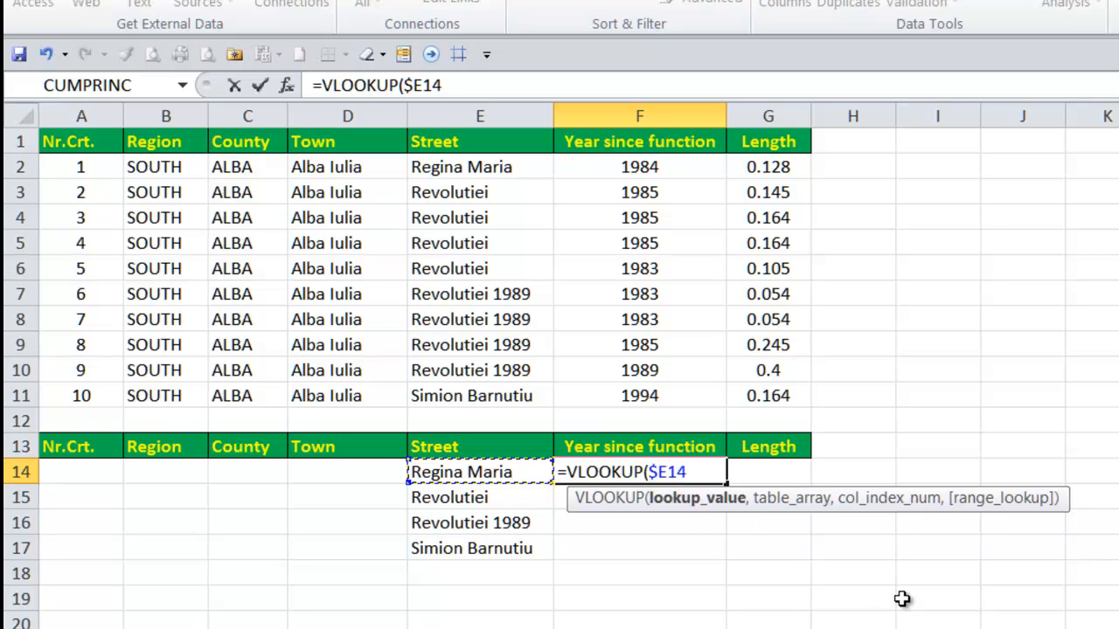
# Add the absolute range $E$2:$G$11 as the table array of the VLOOKUP formula
pyautogui.write(',')
pyautogui.moveTo(464, 166); pyautogui.dragTo(757, 394)
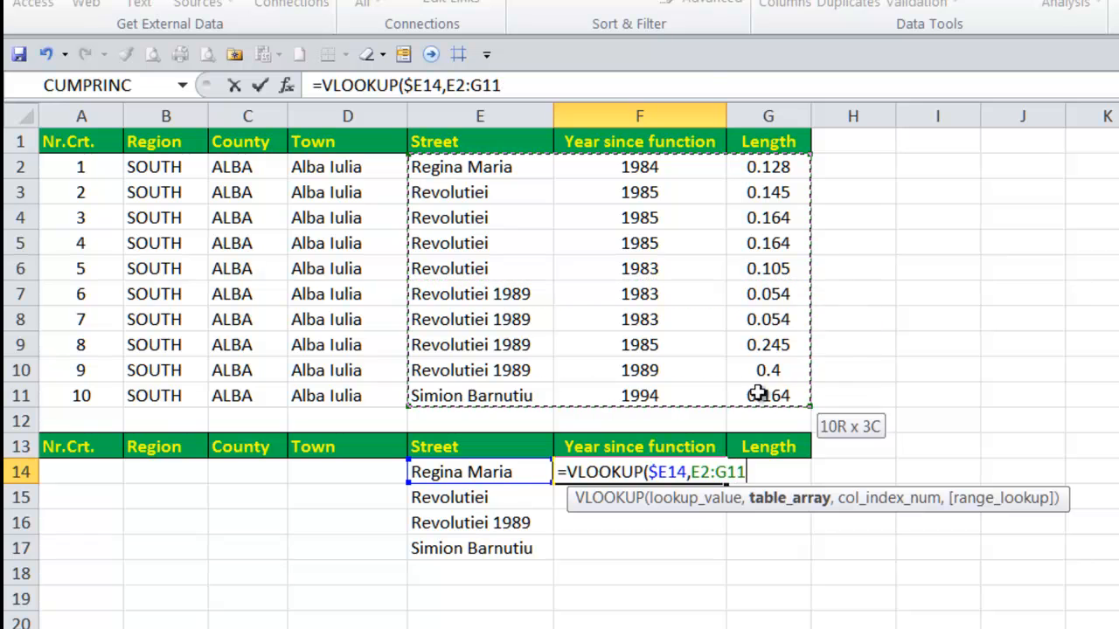
pyautogui.press('F4')
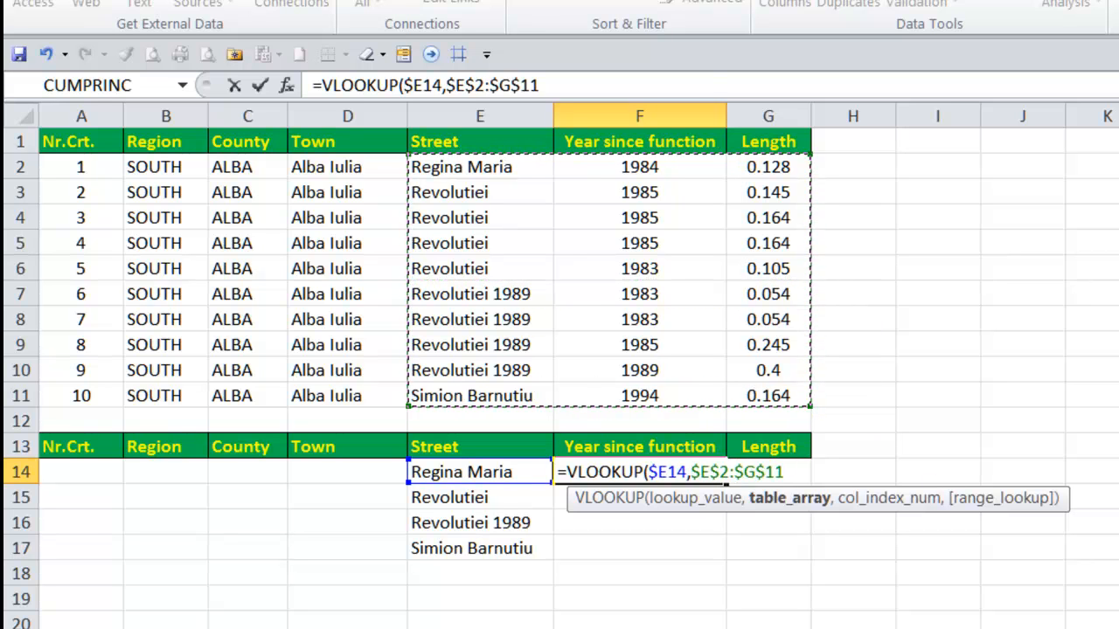
pyautogui.write(',')
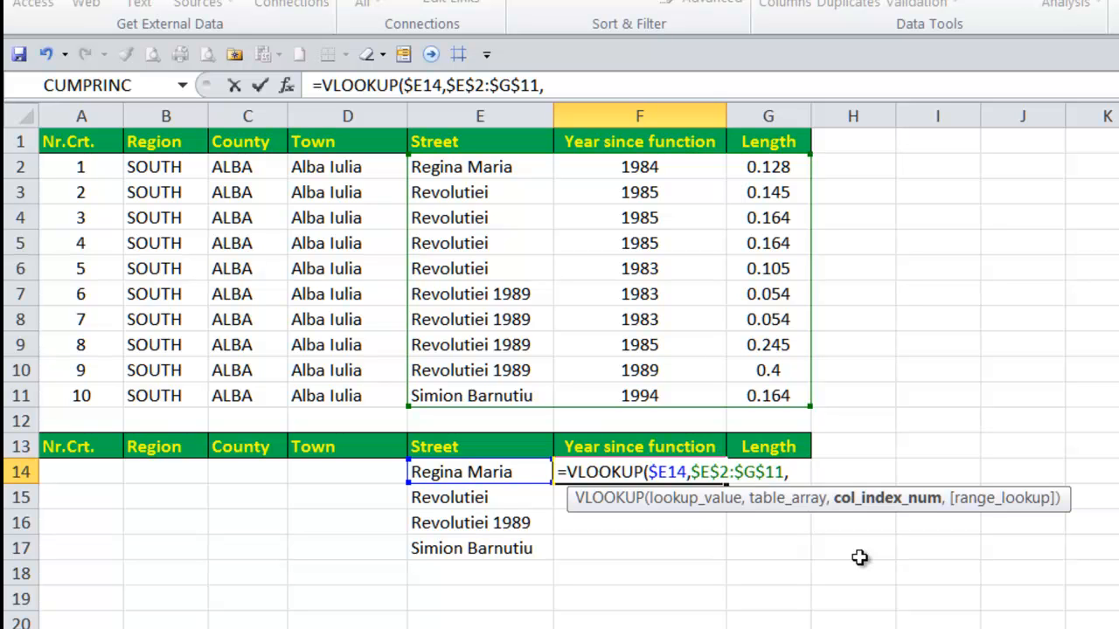
# Add COLUMNS($F14:F14)+1 as the column index of the VLOOKUP formula in F14
pyautogui.write('colum')
pyautogui.write('ns')
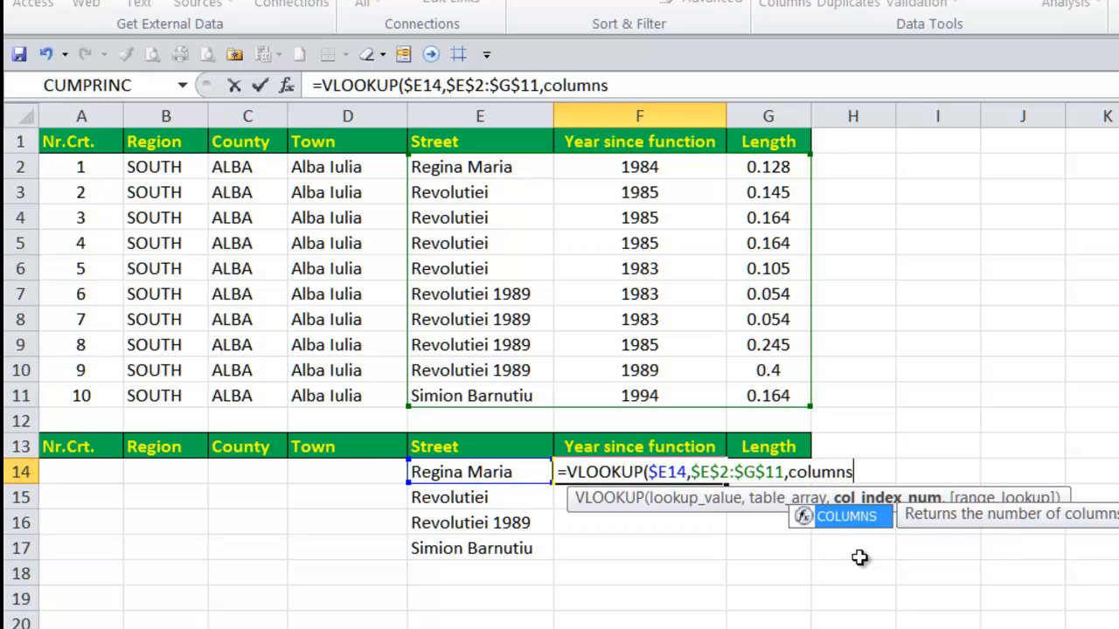
pyautogui.press('Tab')
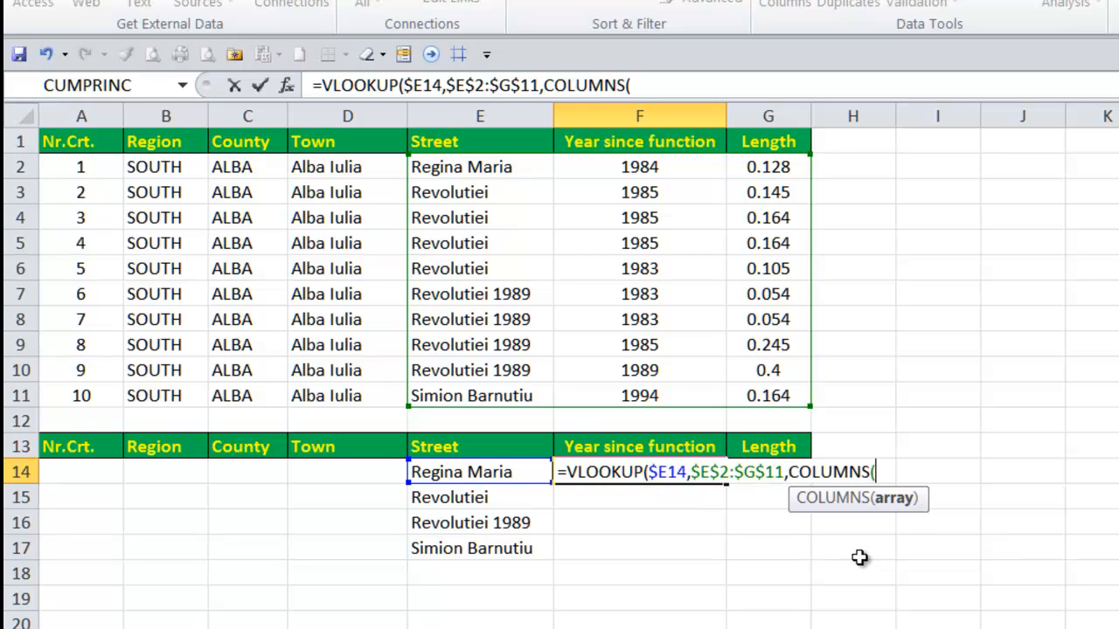
pyautogui.write('$co')
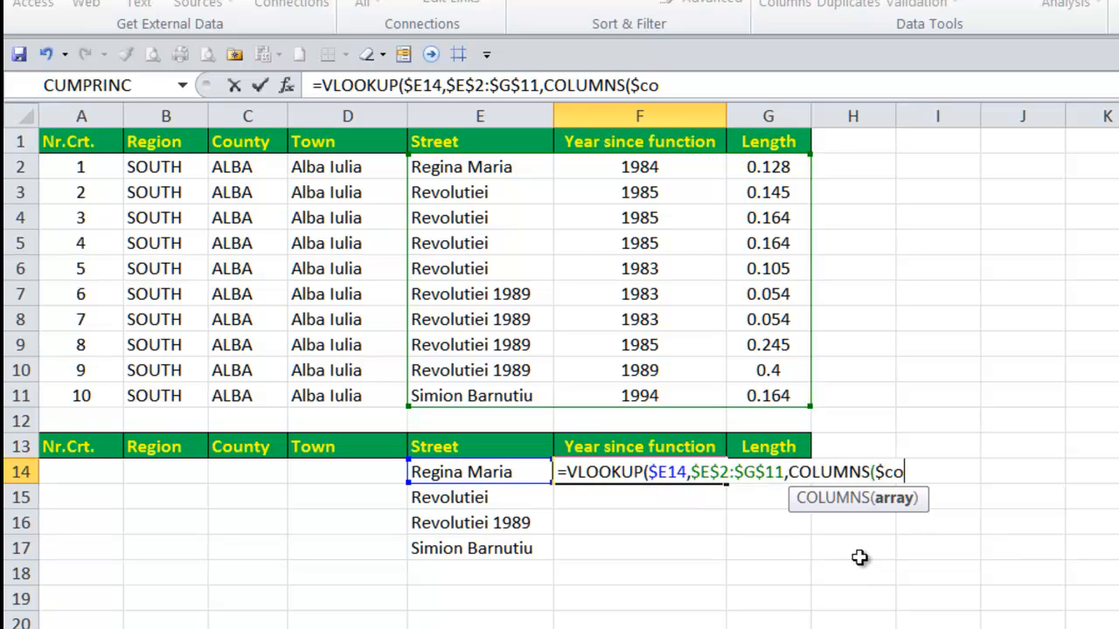
pyautogui.press('BackSpace')
pyautogui.press('BackSpace')
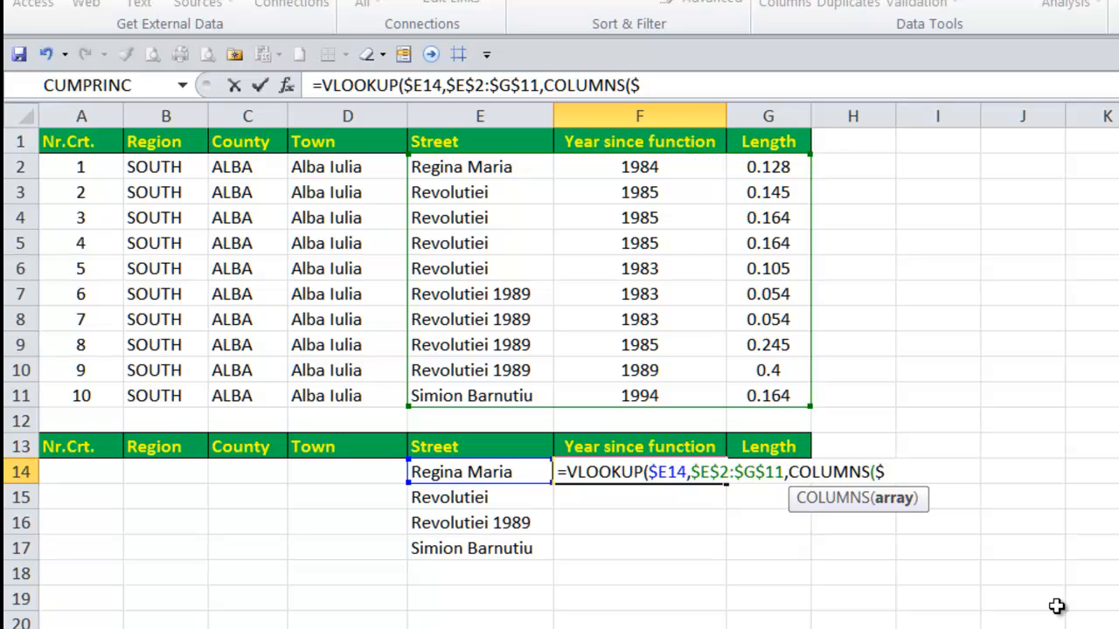
pyautogui.write('F14')
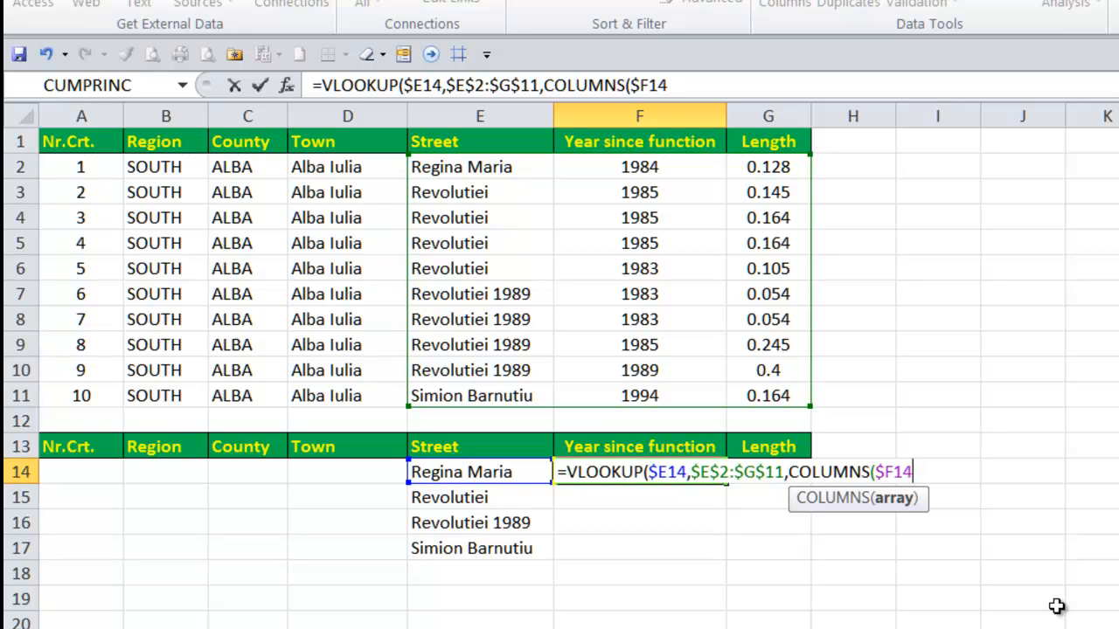
pyautogui.write(':F14')
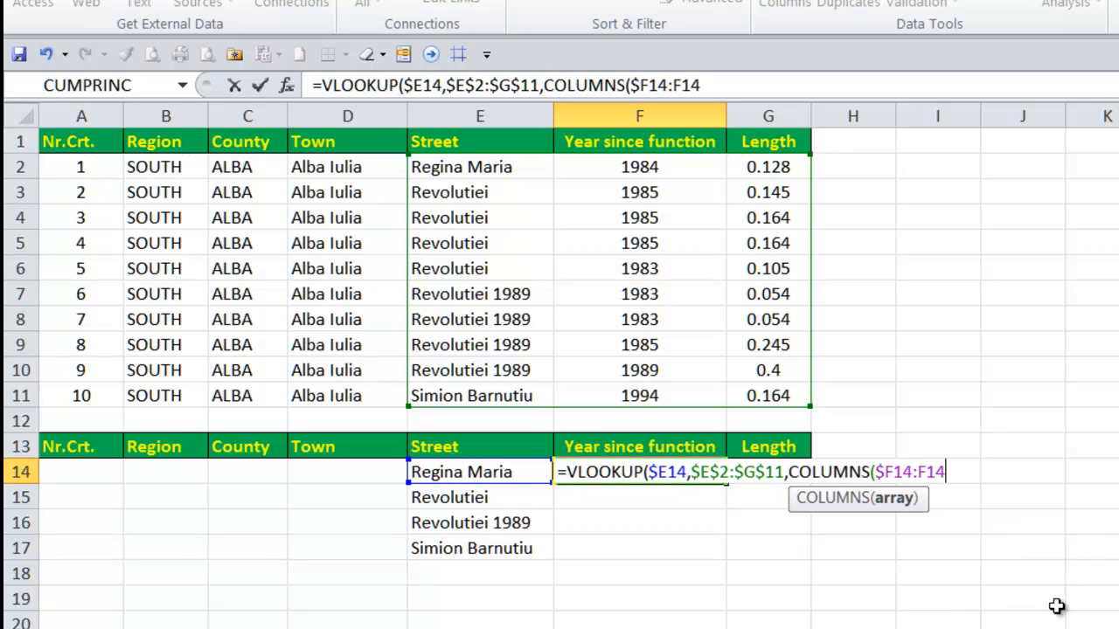
pyautogui.write(')')
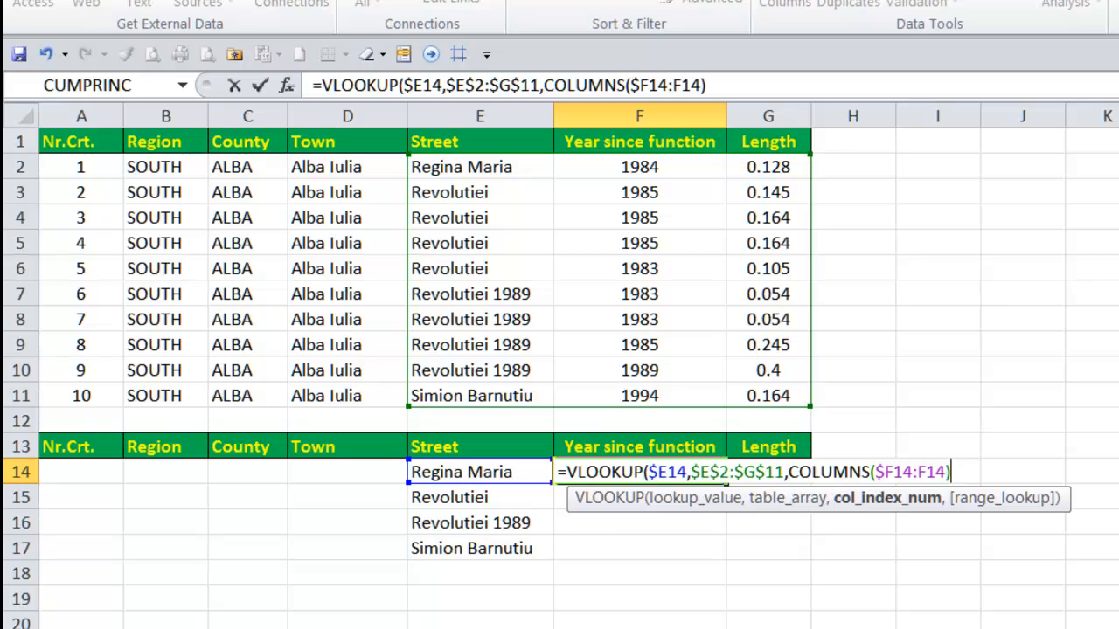
pyautogui.write('+1,')
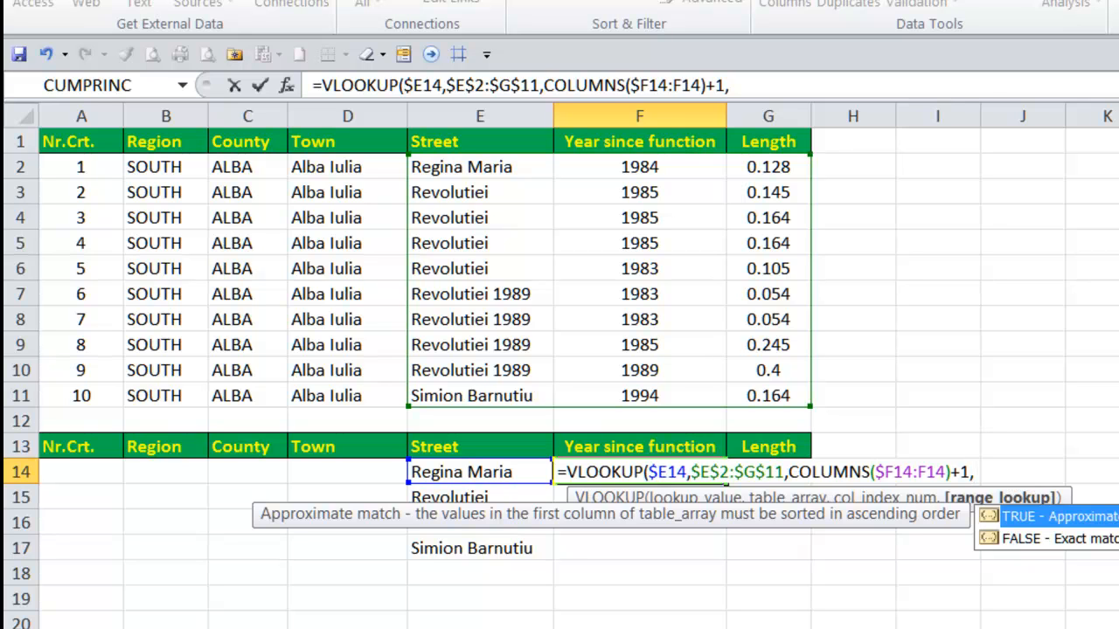
# Complete the VLOOKUP with FALSE for an exact match and fill the formula across F14:G17
pyautogui.press('Down')
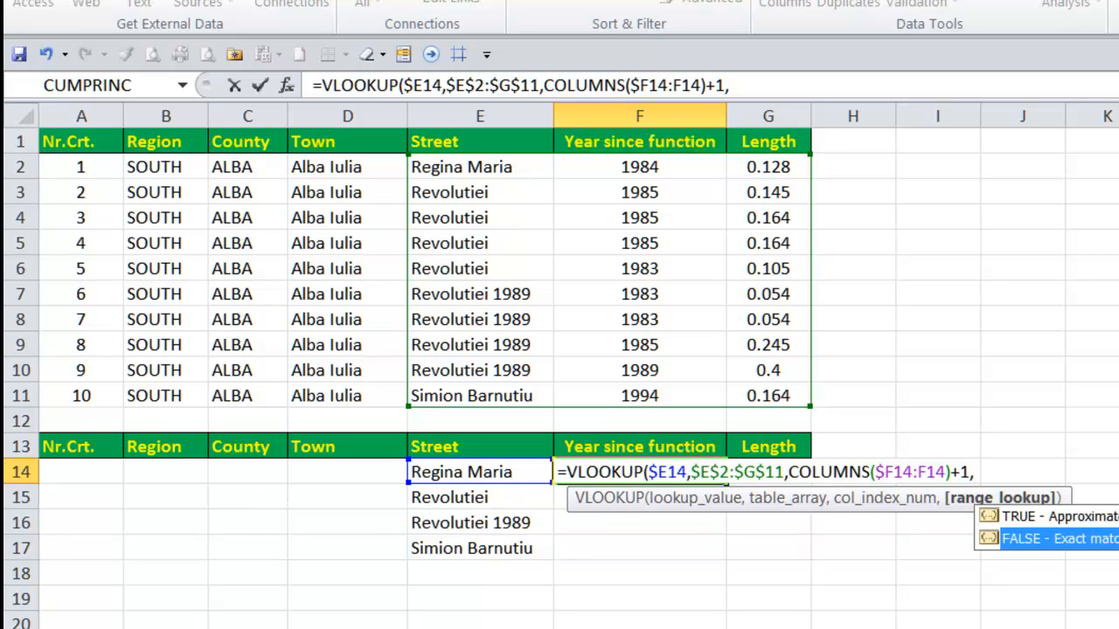
pyautogui.press('Tab')
pyautogui.write(')')
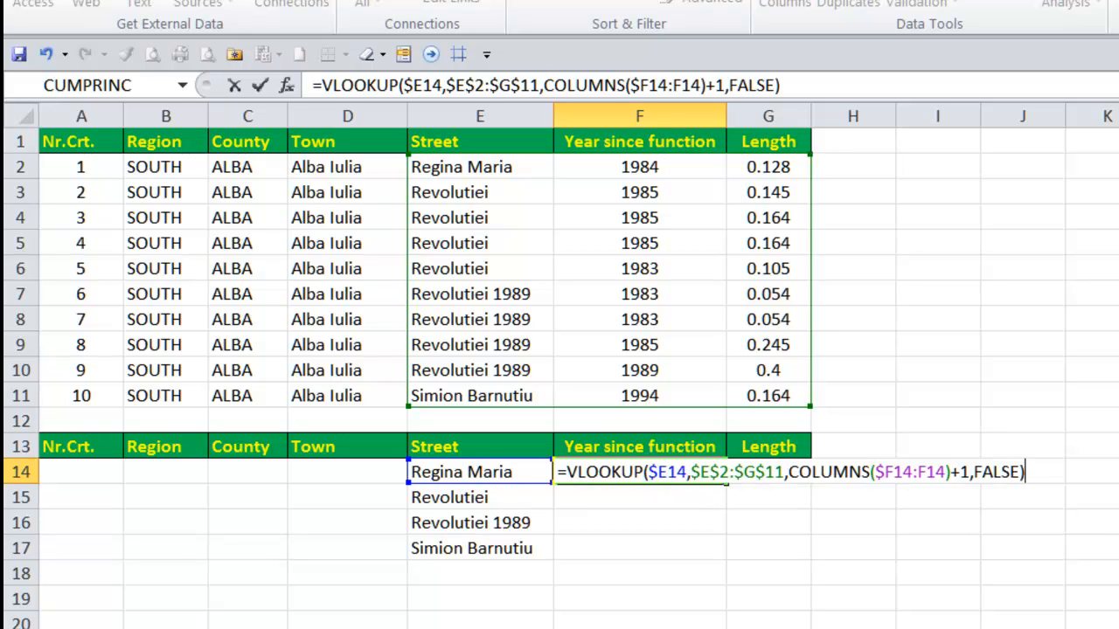
pyautogui.hotkey('ctrl', 'Return')
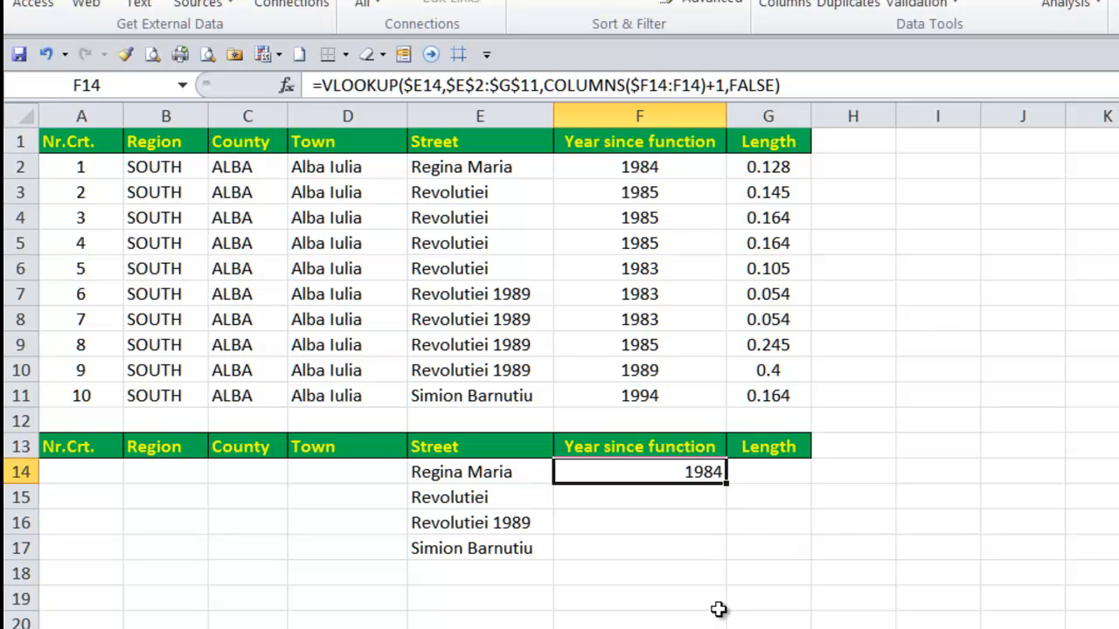
pyautogui.moveTo(728, 484); pyautogui.dragTo(804, 486)
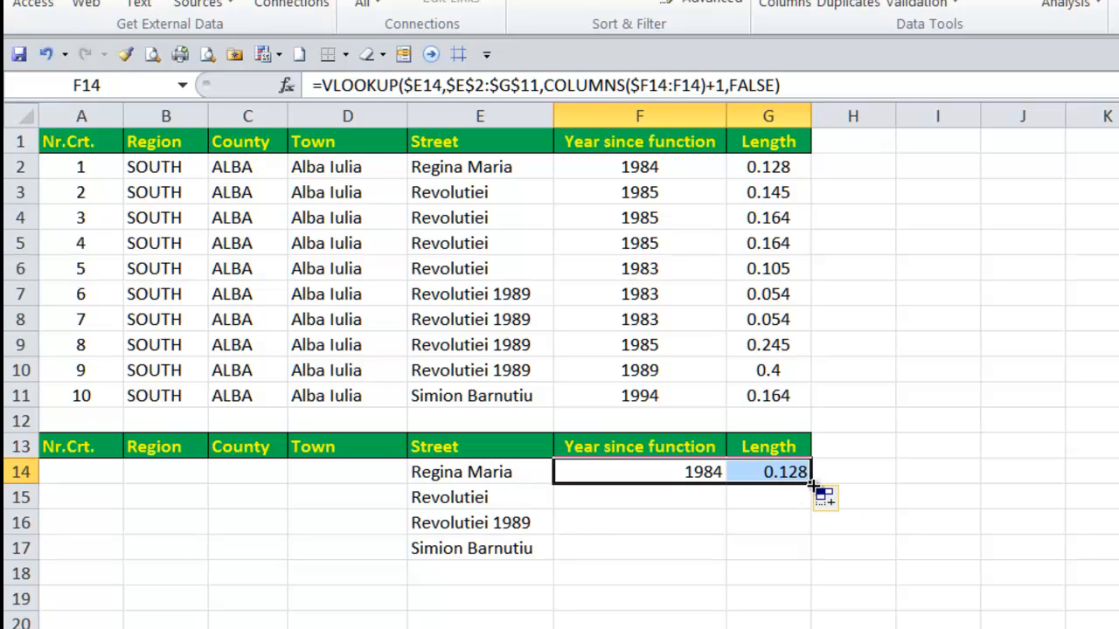
pyautogui.moveTo(812, 484); pyautogui.dragTo(809, 563)
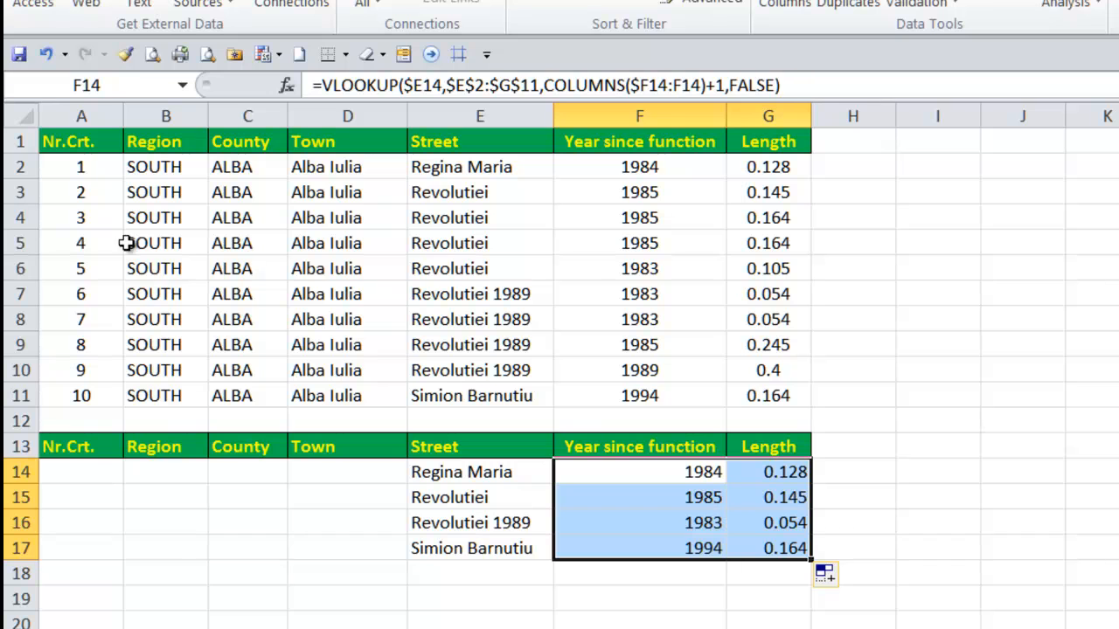
# Begin an INDEX formula in cell A14 with the absolute range $A$2:$D$11 as its array
pyautogui.moveTo(87, 176); pyautogui.dragTo(318, 394)
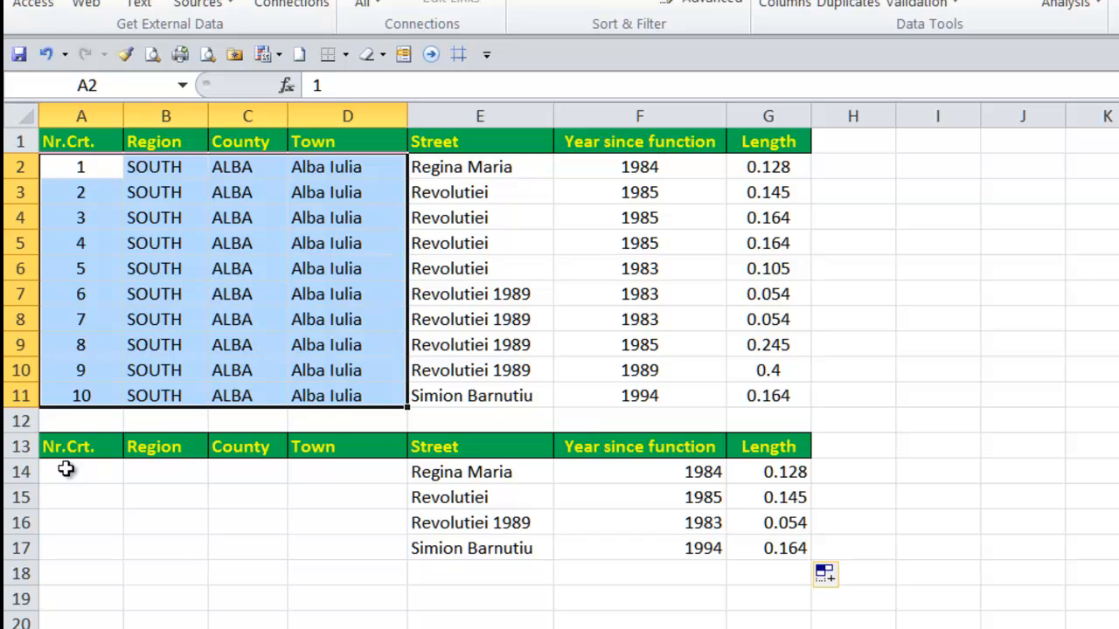
pyautogui.click(64, 471)
pyautogui.write('=i')
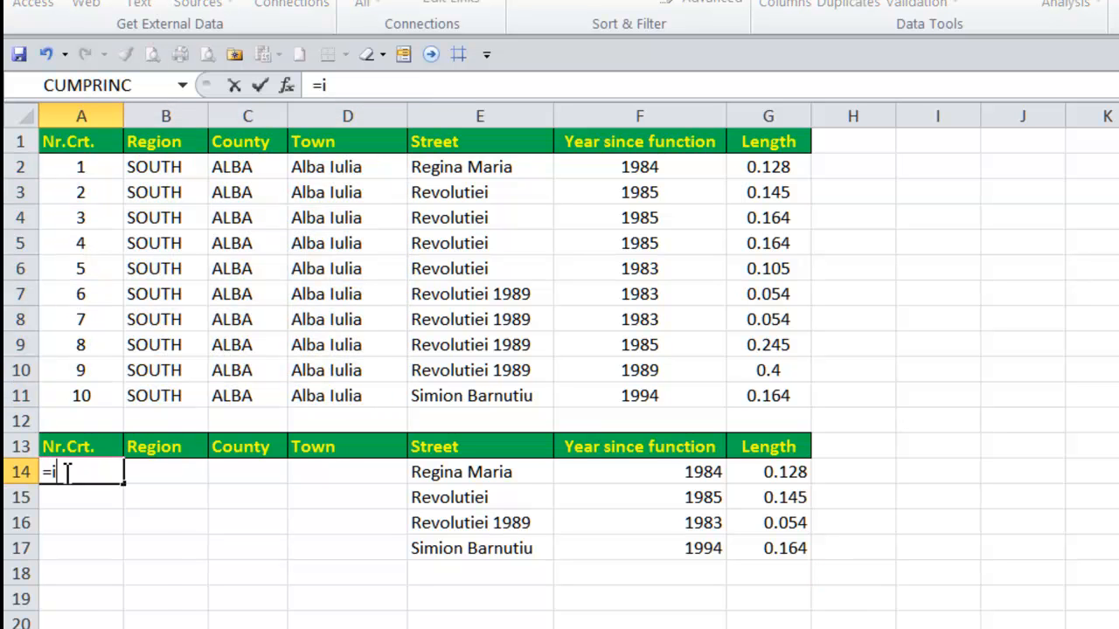
pyautogui.write('ndex')
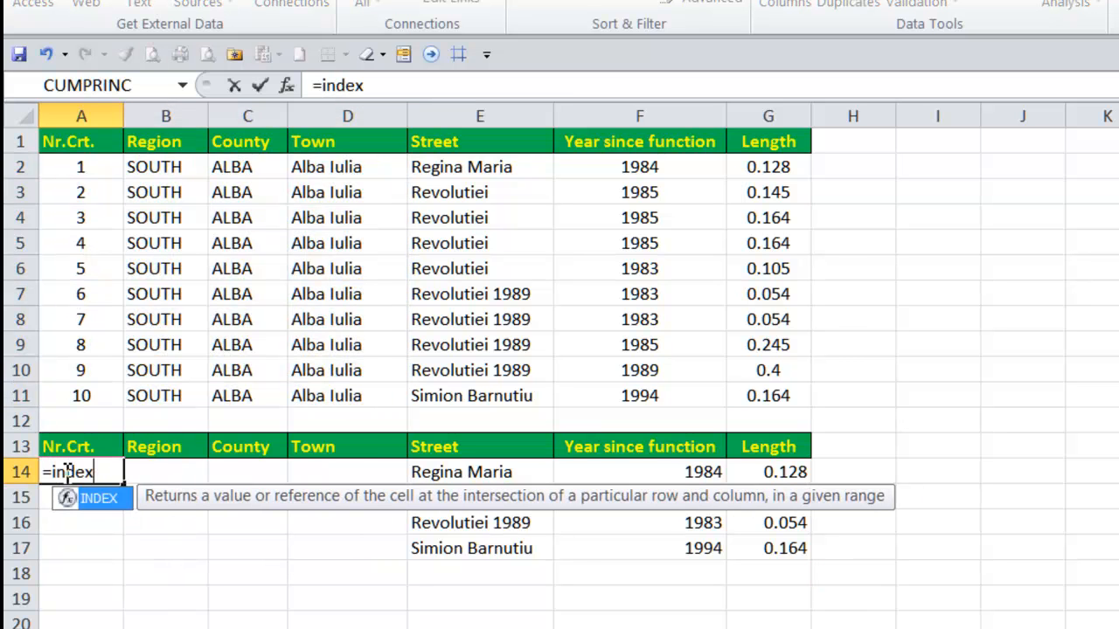
pyautogui.press('Tab')
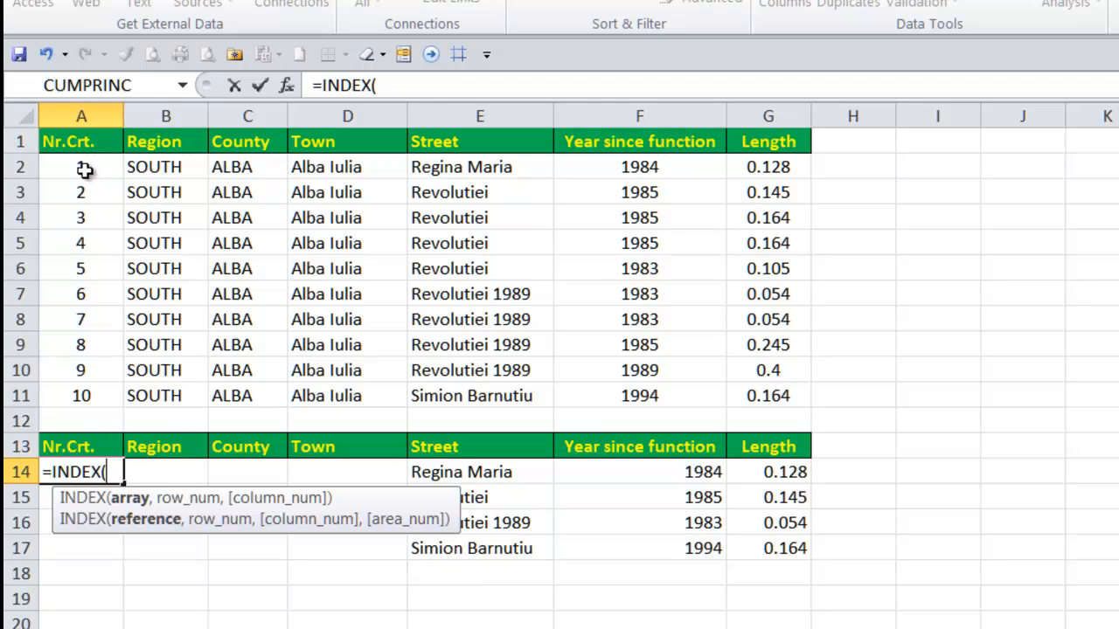
pyautogui.moveTo(66, 163); pyautogui.dragTo(329, 395)
pyautogui.press('F4')
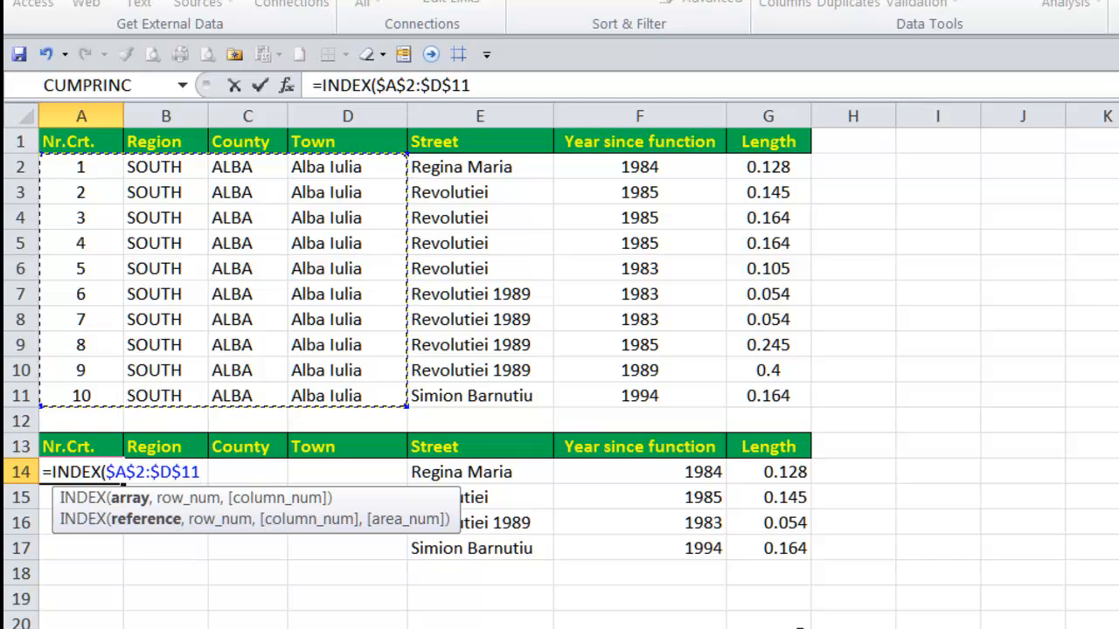
pyautogui.write(',')
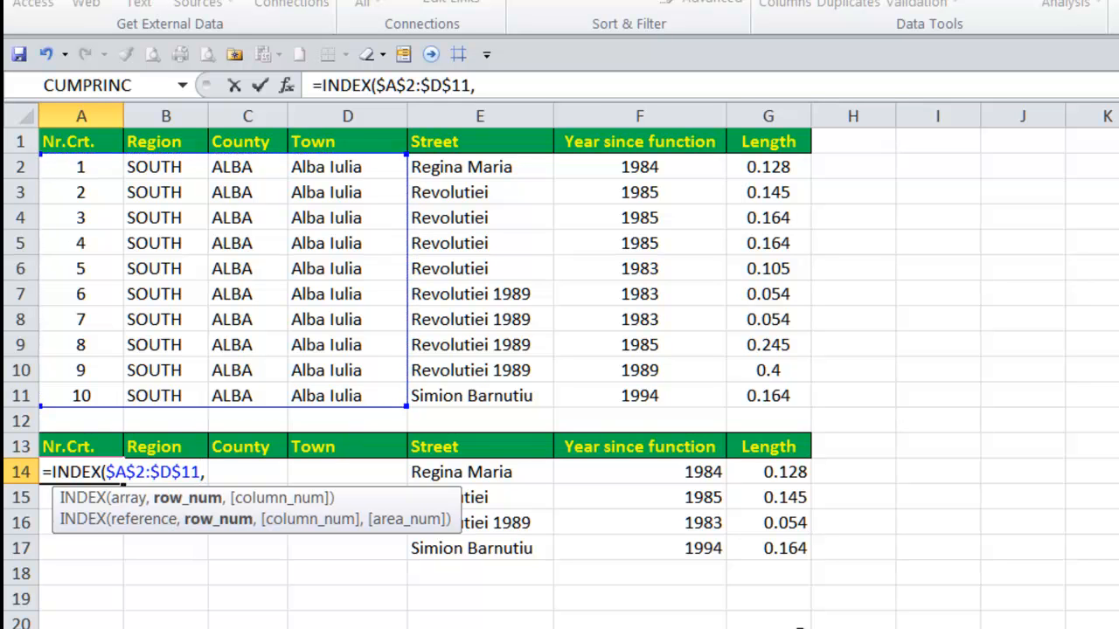
# Add MATCH($E14,$E$2:$E$11,0) as the row number of the INDEX formula
pyautogui.write('match')
pyautogui.press('Tab')
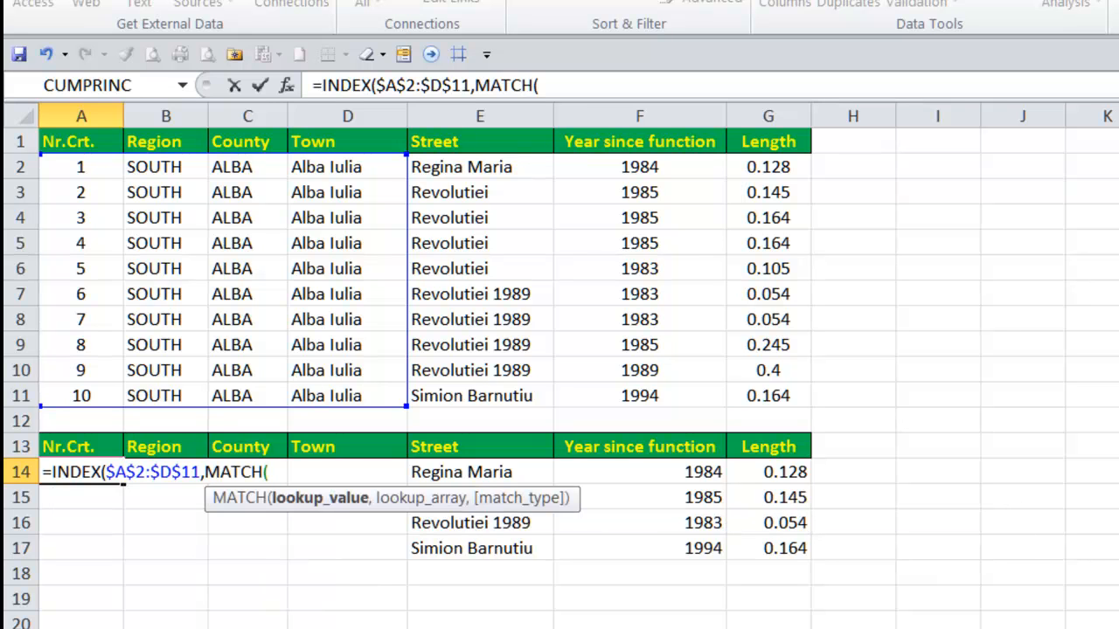
pyautogui.moveTo(562, 502); pyautogui.dragTo(562, 518)
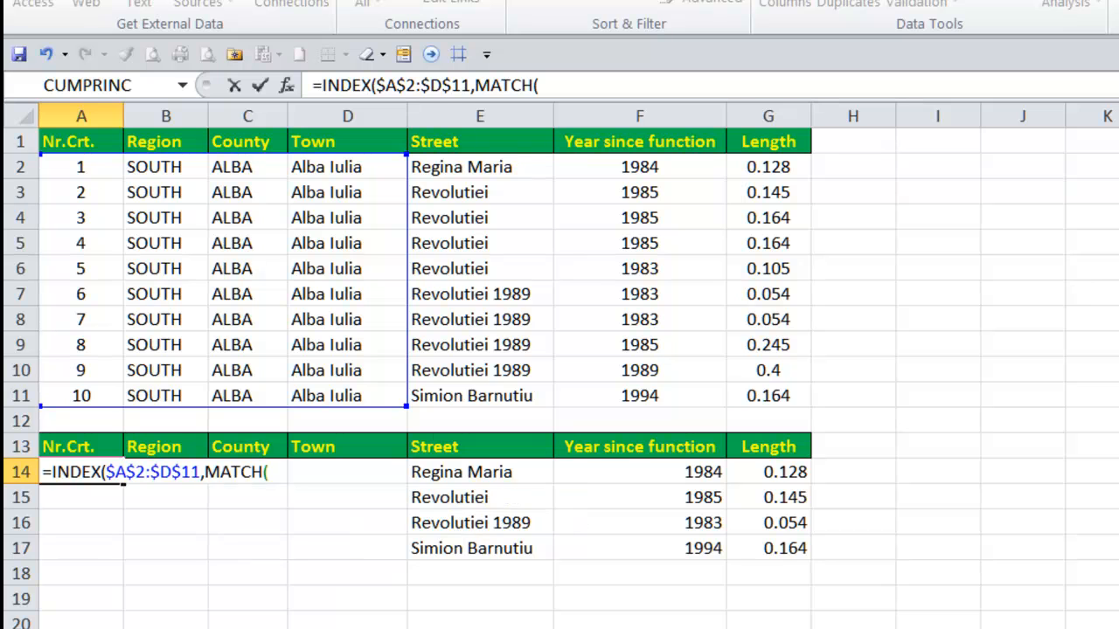
pyautogui.click(463, 471)
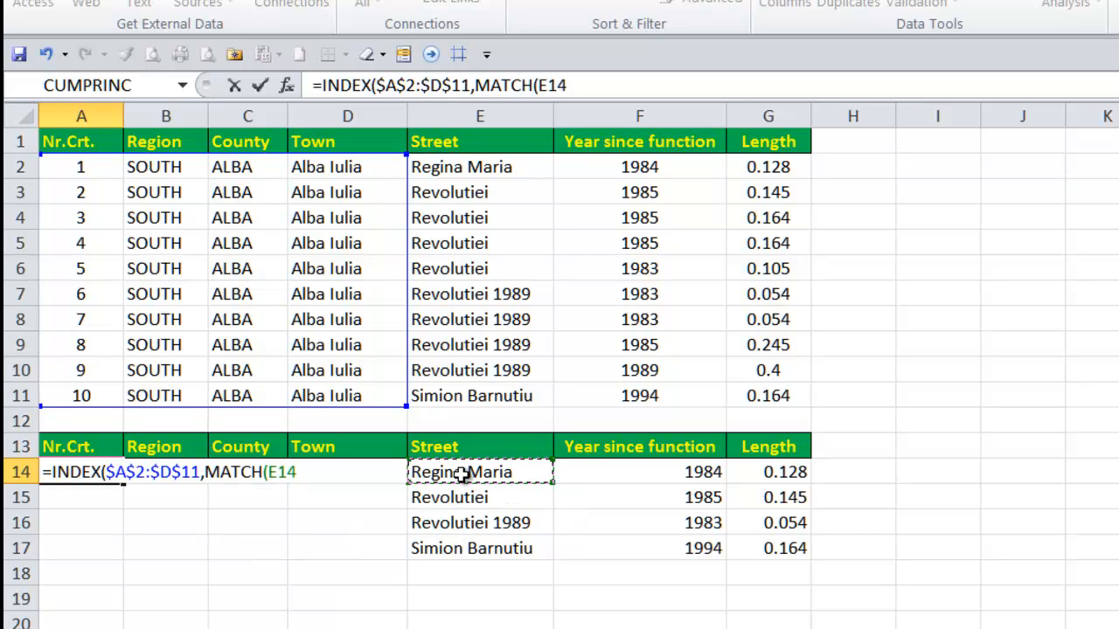
pyautogui.press('F4')
pyautogui.press('F4')
pyautogui.press('F4')
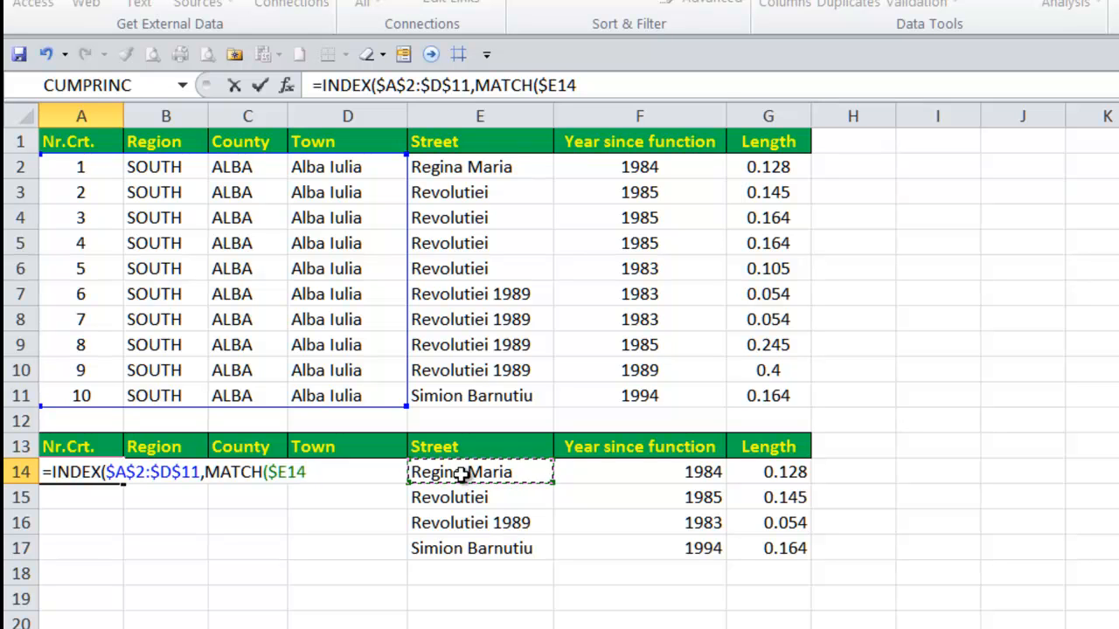
pyautogui.write(',')
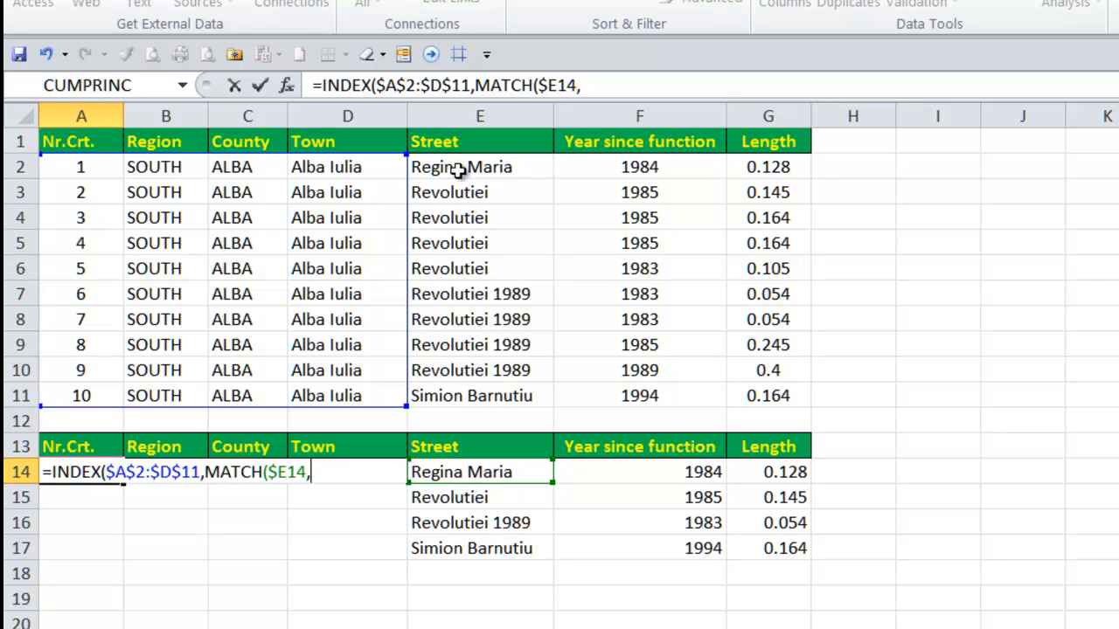
pyautogui.moveTo(457, 162); pyautogui.dragTo(448, 396)
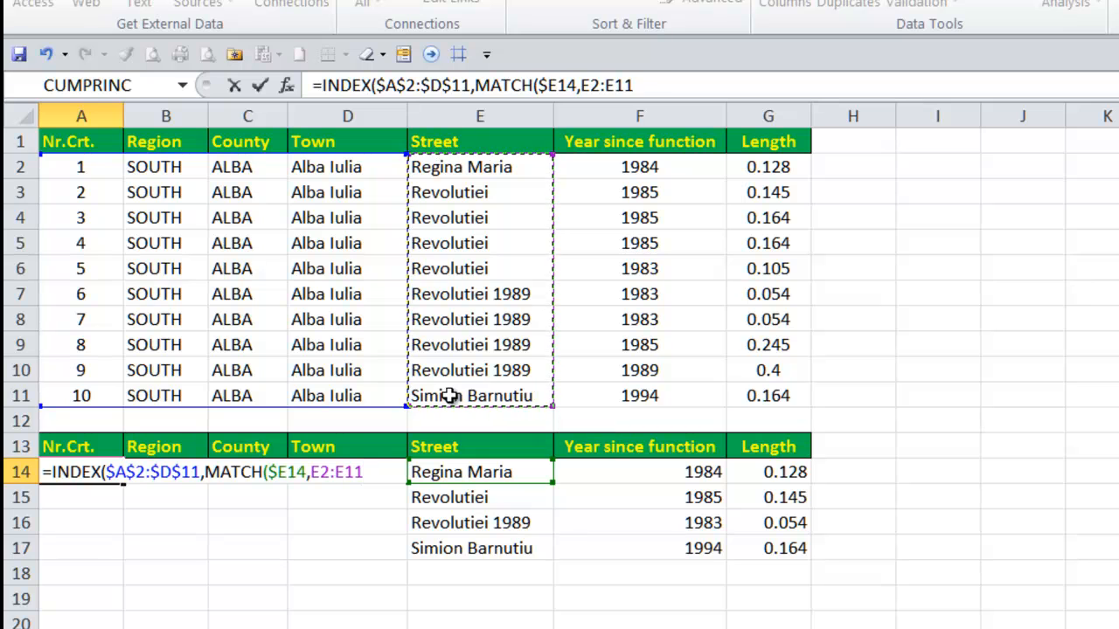
pyautogui.press('F4')
pyautogui.write(',')
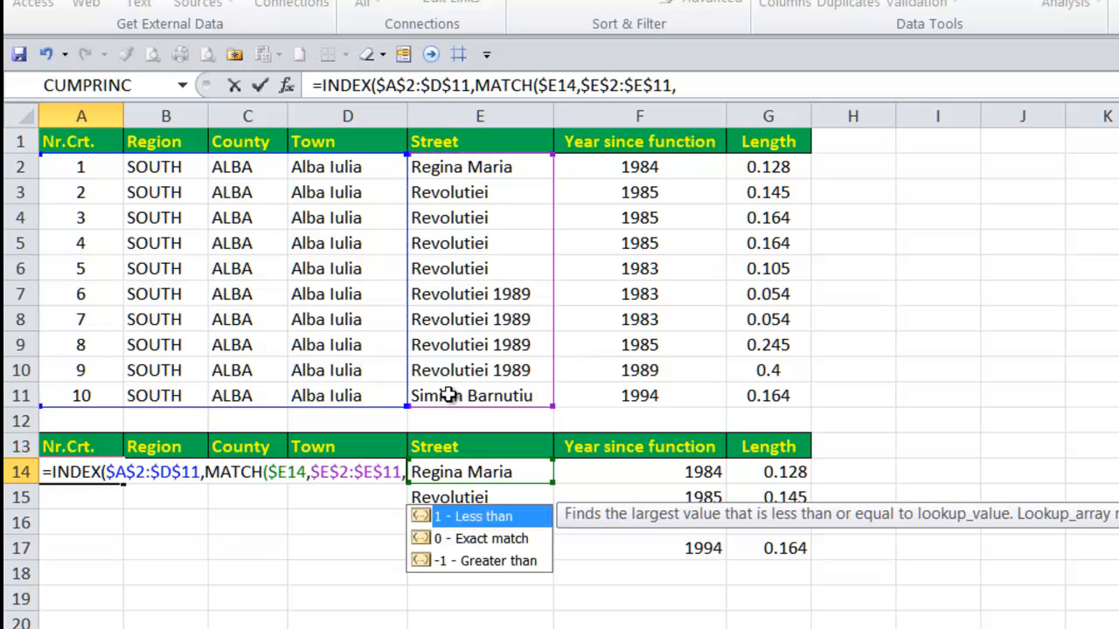
pyautogui.write('0)')
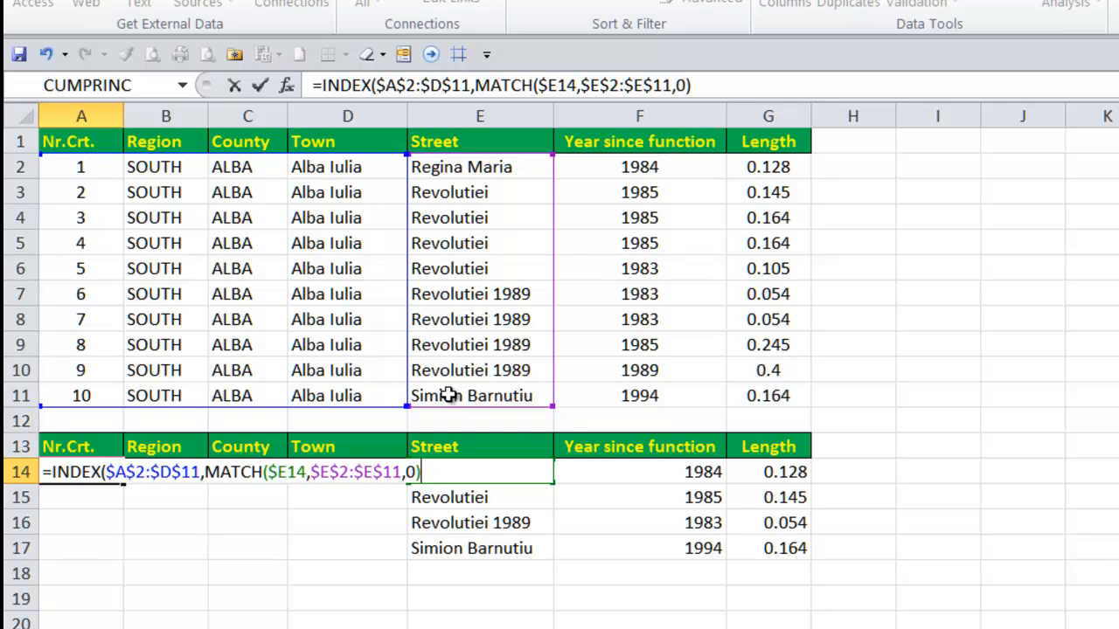
# Add MATCH(A$13,$A$1:$D$1,0) as the column number of the INDEX formula
pyautogui.write(',')
pyautogui.write('match')
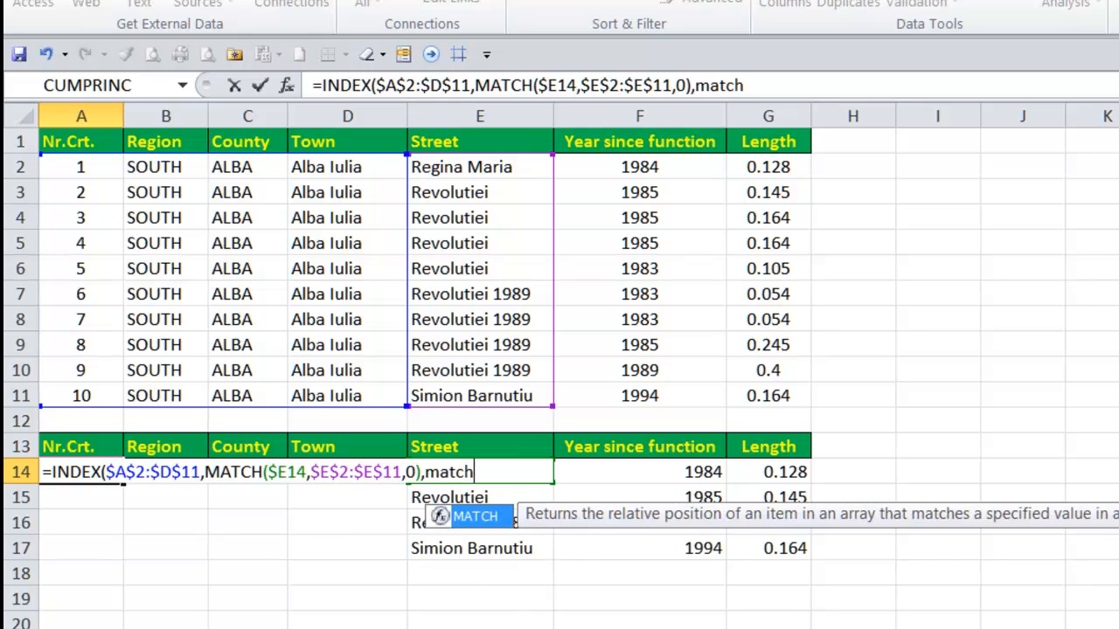
pyautogui.press('Tab')
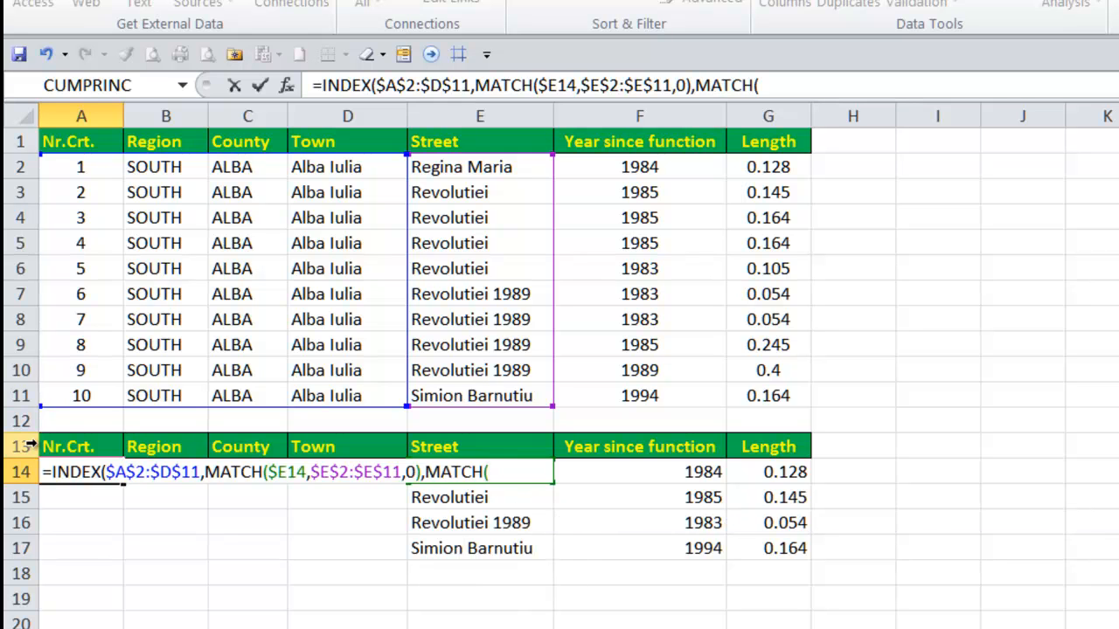
pyautogui.click(70, 443)
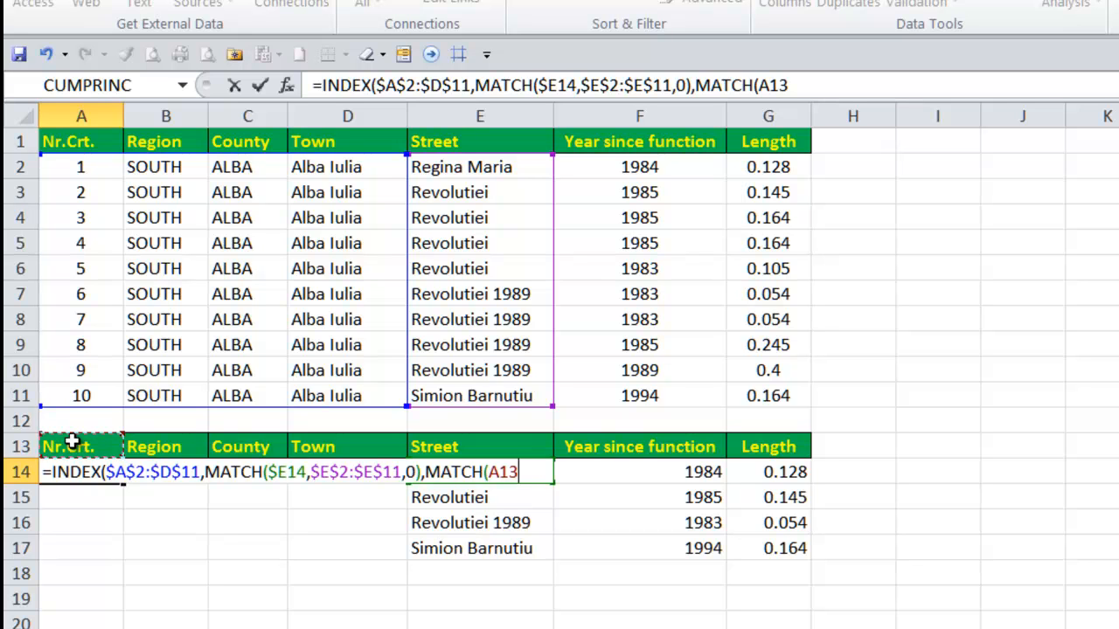
pyautogui.press('F4')
pyautogui.press('F4')
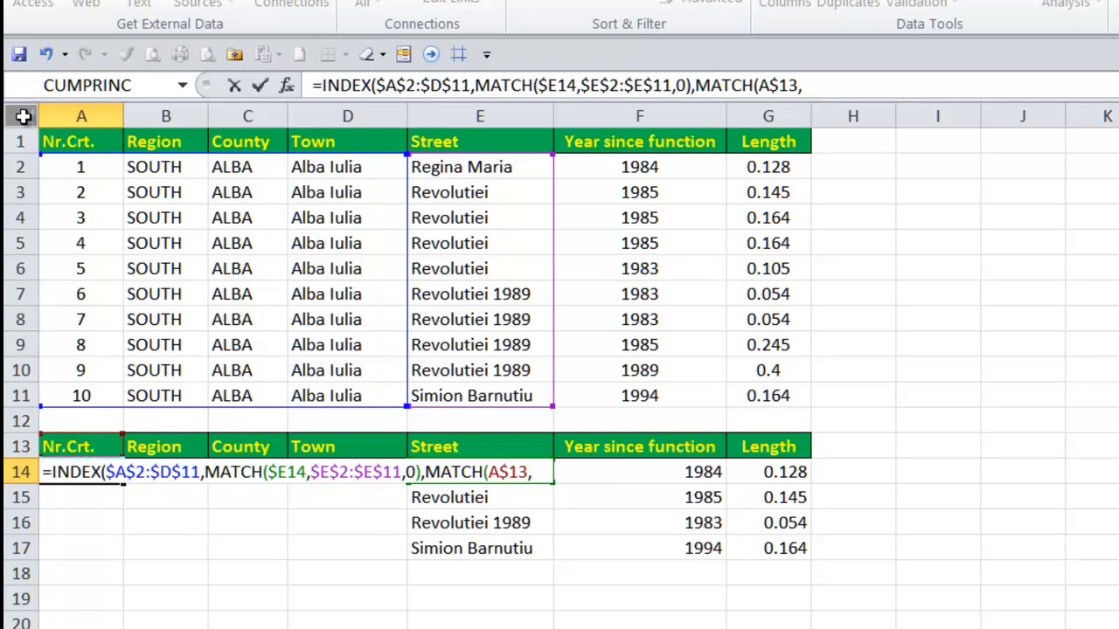
pyautogui.moveTo(78, 143); pyautogui.dragTo(366, 140)
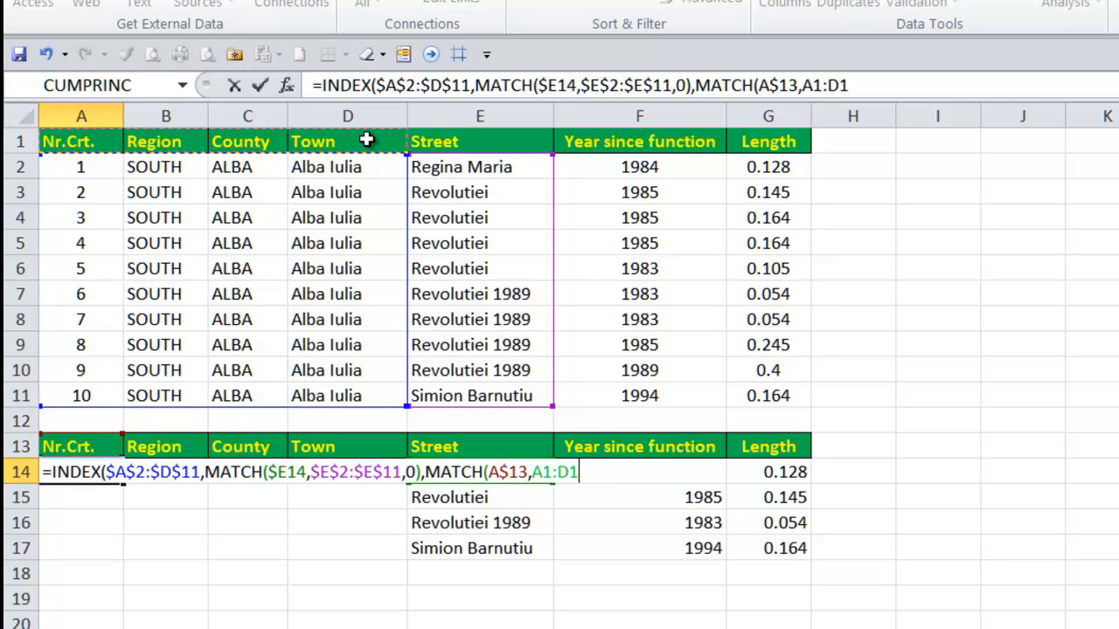
pyautogui.press('F4')
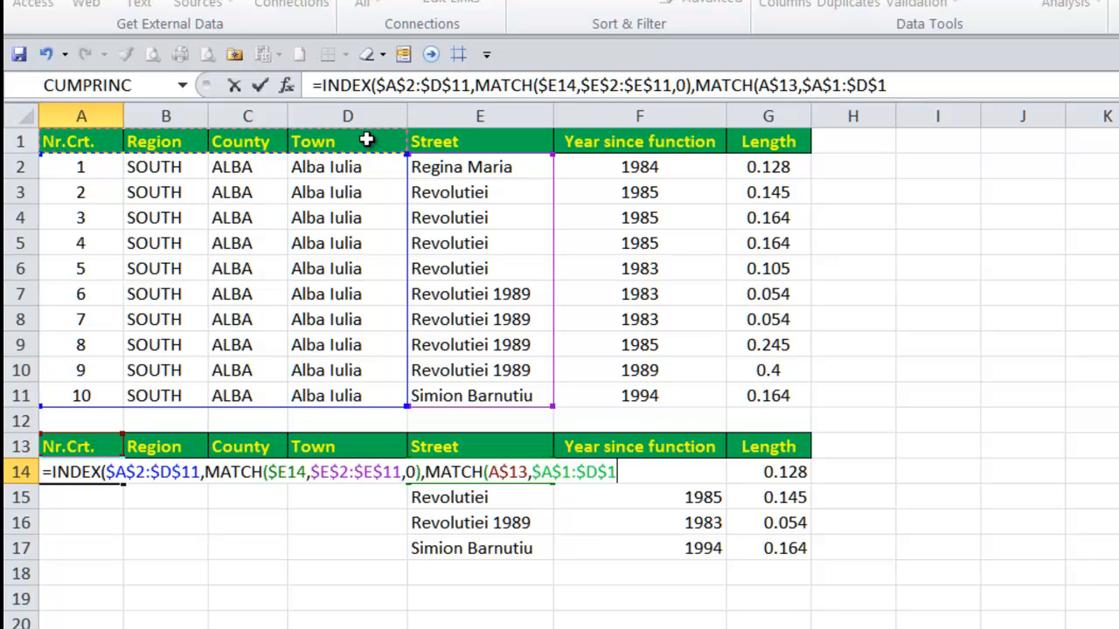
pyautogui.write(',')
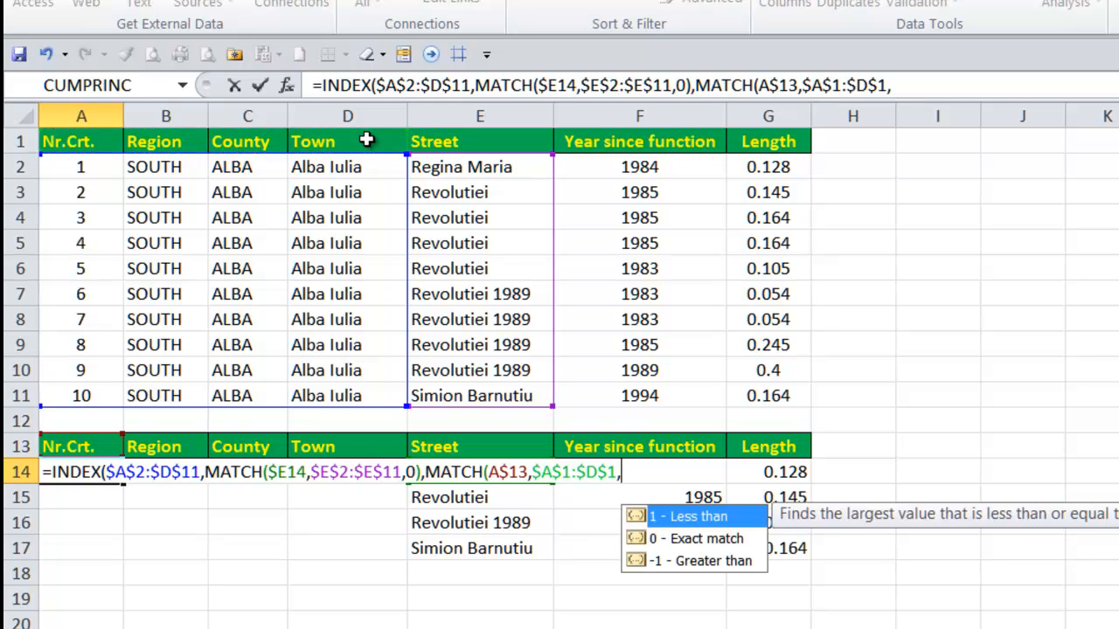
pyautogui.write('0)')
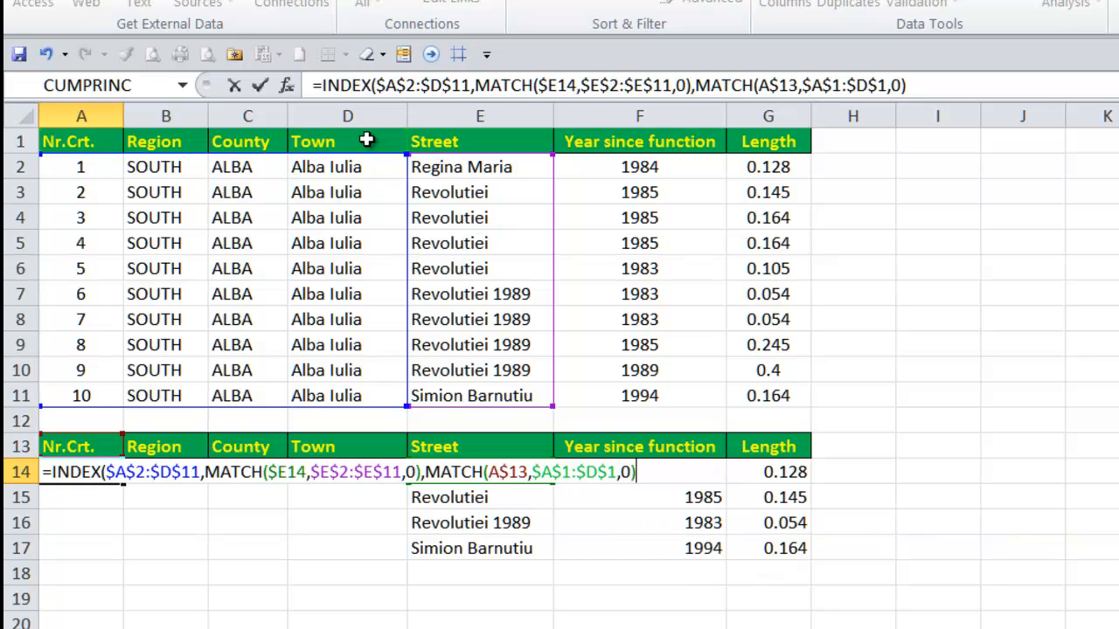
# Close the INDEX and MATCH formula in A14 and fill it across A14:D17
pyautogui.write(')')
pyautogui.hotkey('ctrl', 'Return')
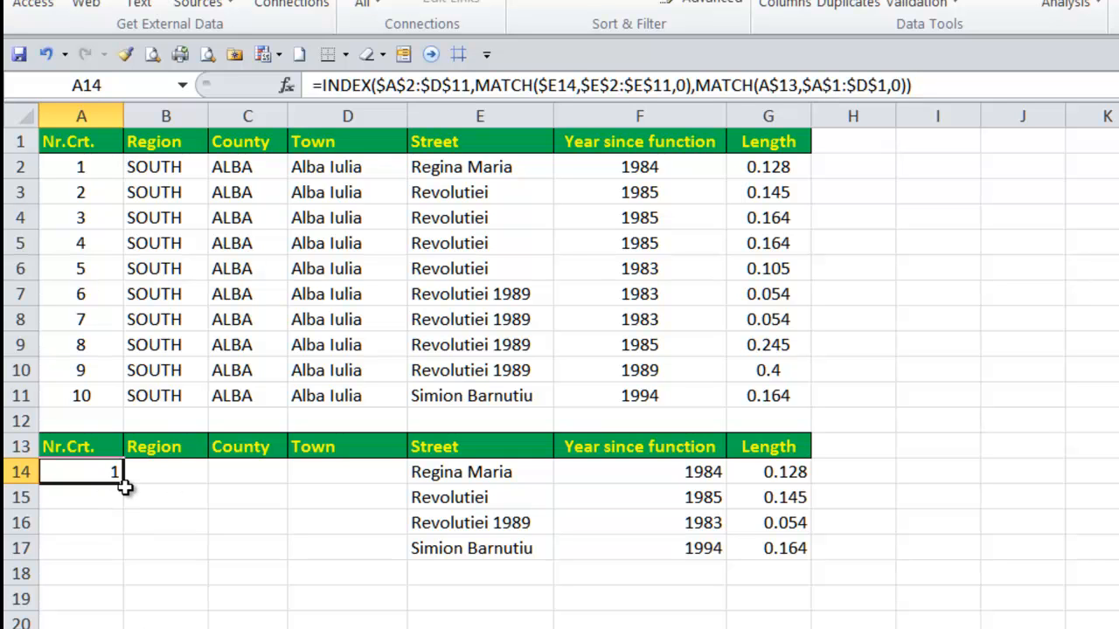
pyautogui.moveTo(127, 487); pyautogui.dragTo(123, 553)
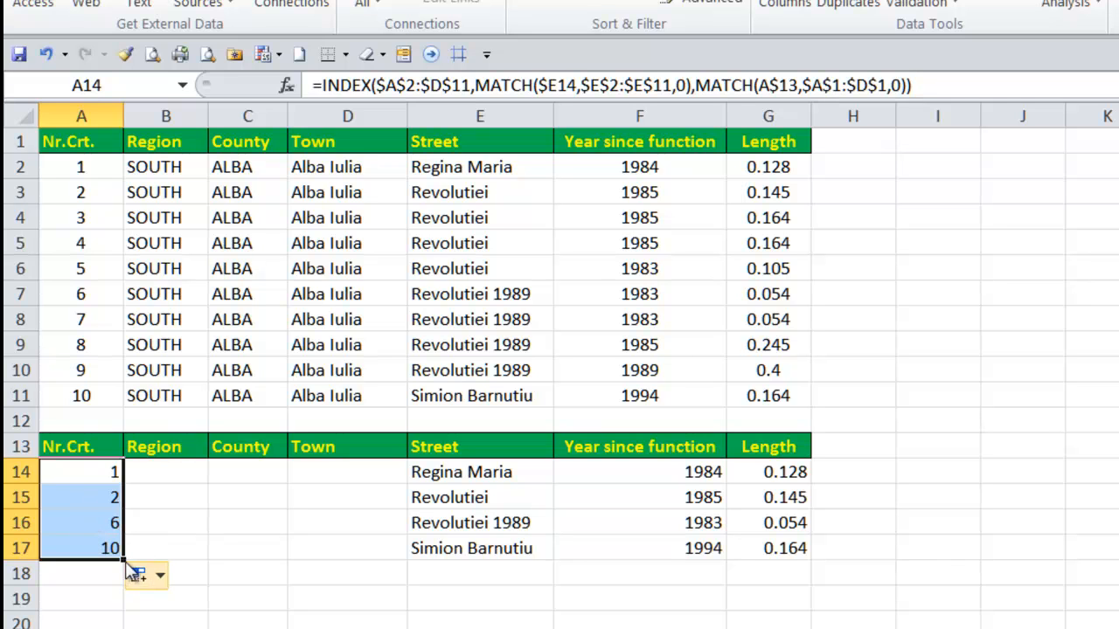
pyautogui.moveTo(127, 560); pyautogui.dragTo(358, 577)
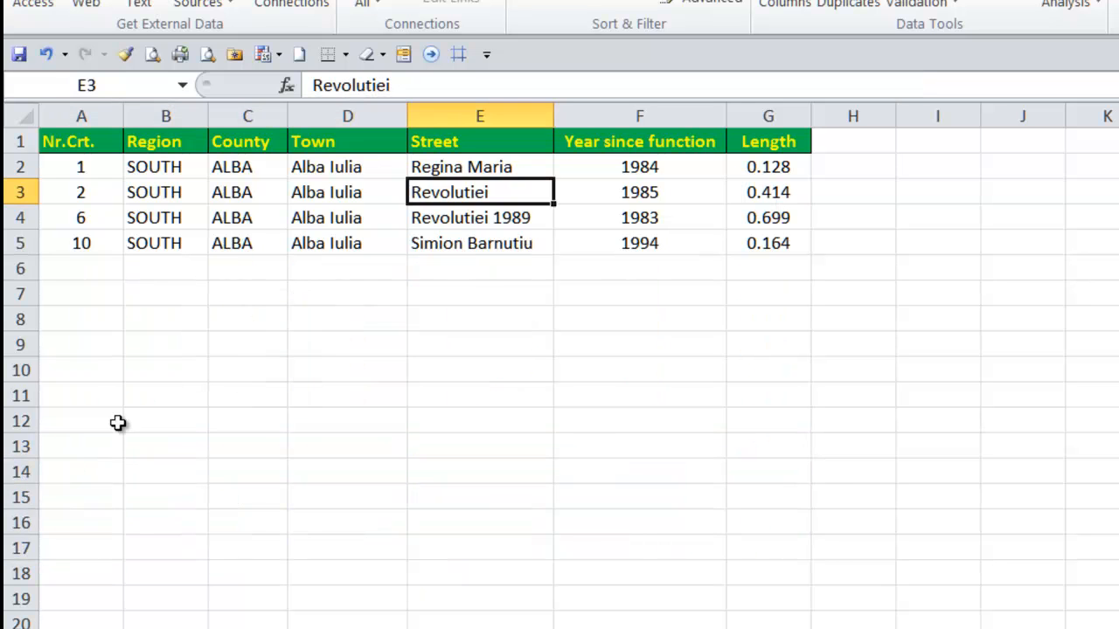
# Copy the expected table A1:G5 from the "How I want it to be" sheet to cell A19 of the "How it is now" sheet
pyautogui.moveTo(70, 140); pyautogui.dragTo(734, 242)
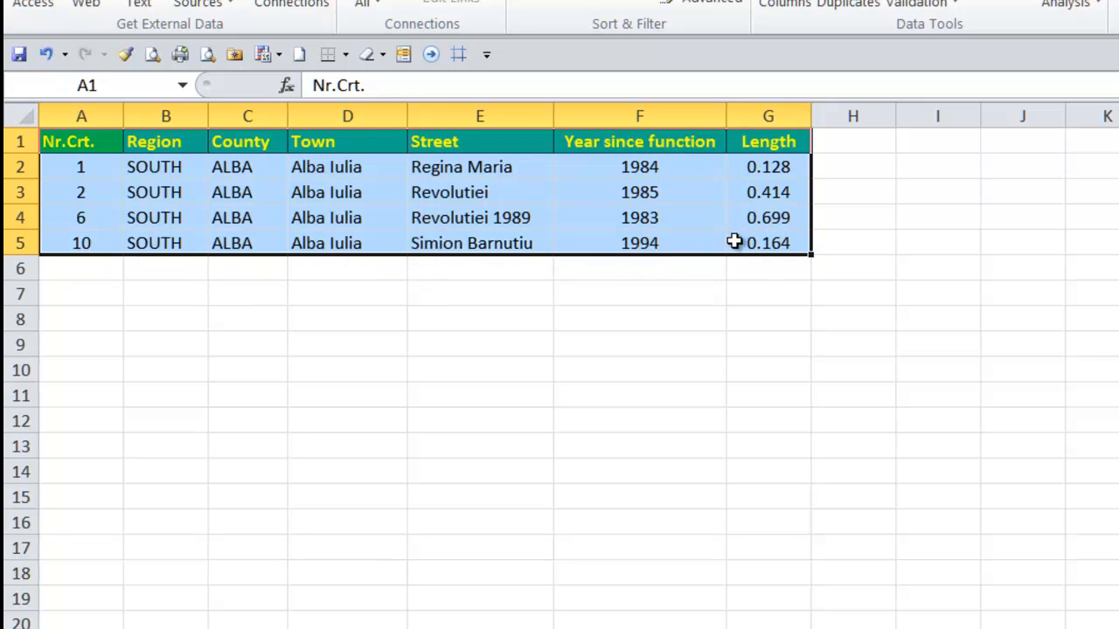
pyautogui.hotkey('ctrl', 'c')
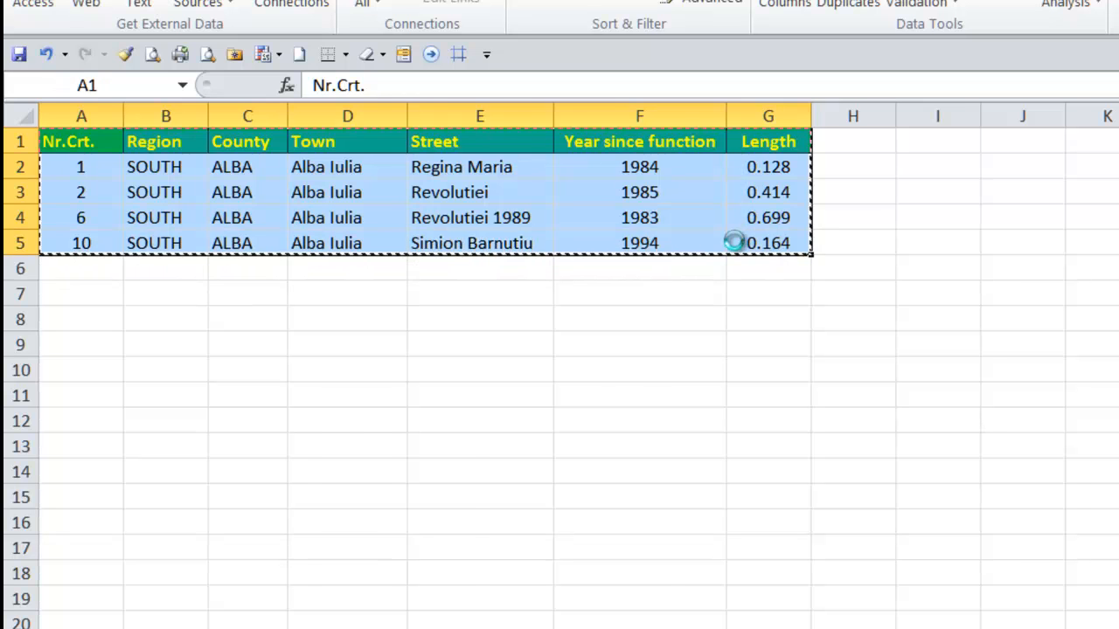
pyautogui.hotkey('ctrl', 'c')
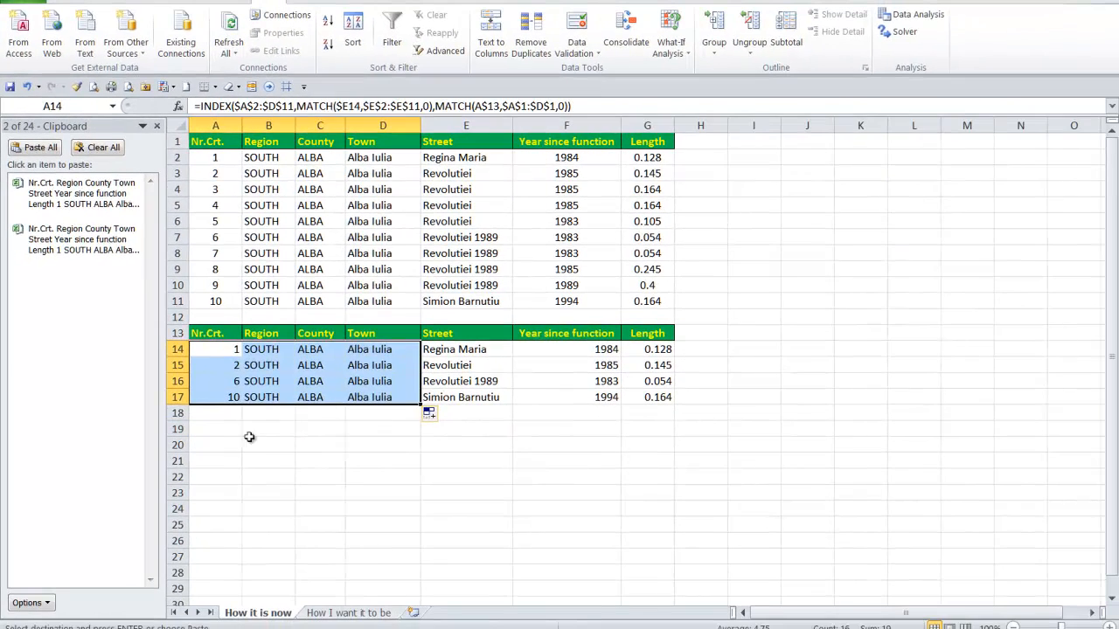
pyautogui.click(242, 467)
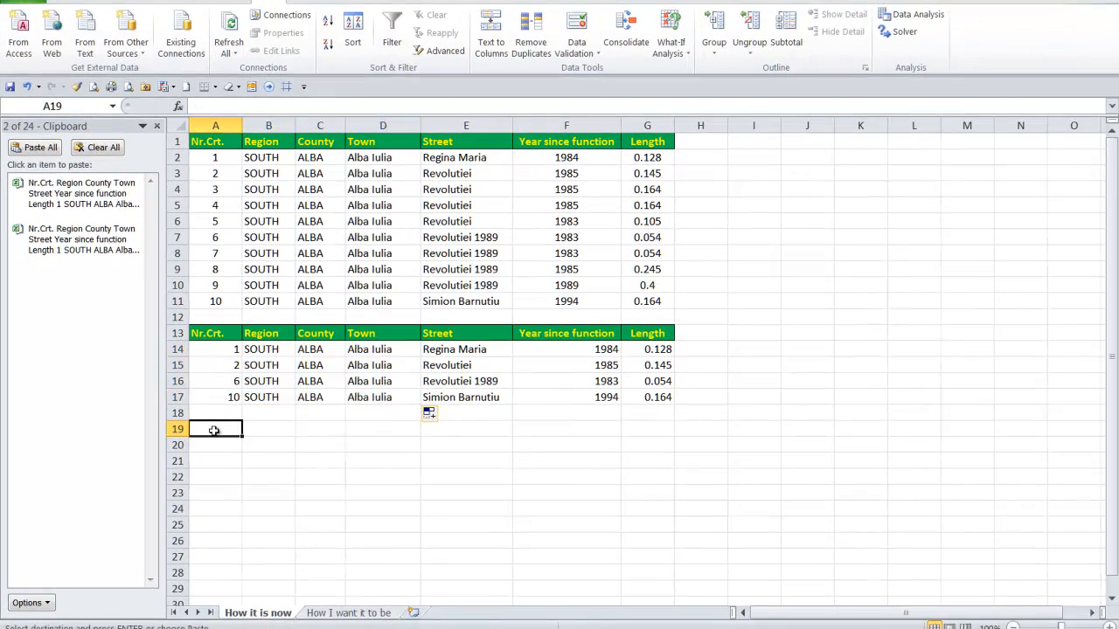
pyautogui.hotkey('ctrl', 'v')
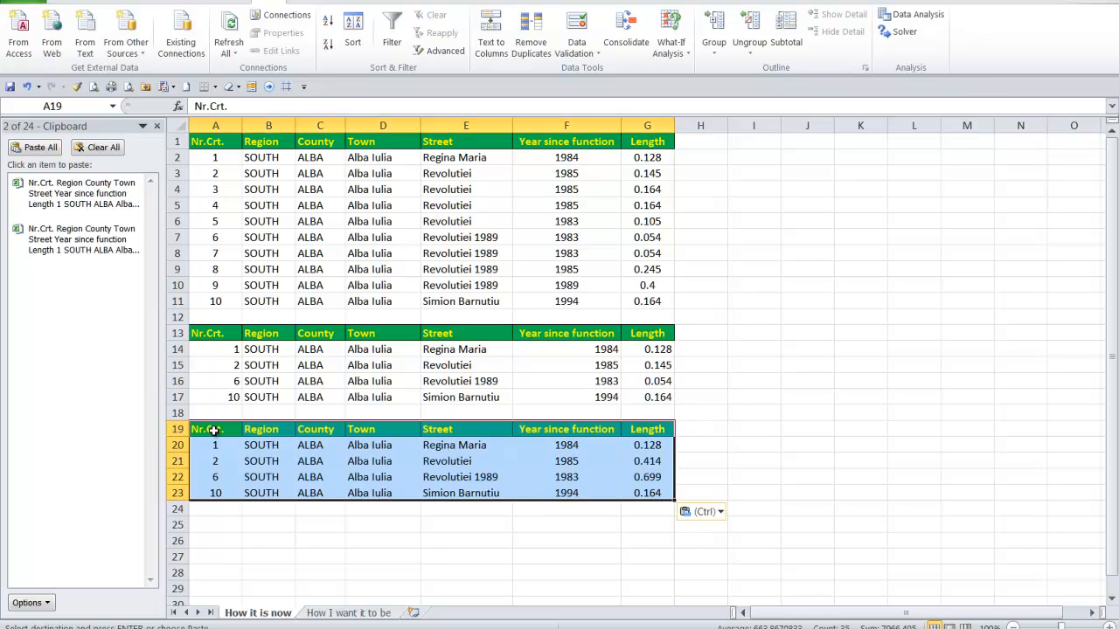
# Clear all items from the Office clipboard and close its pane
pyautogui.click(158, 127)
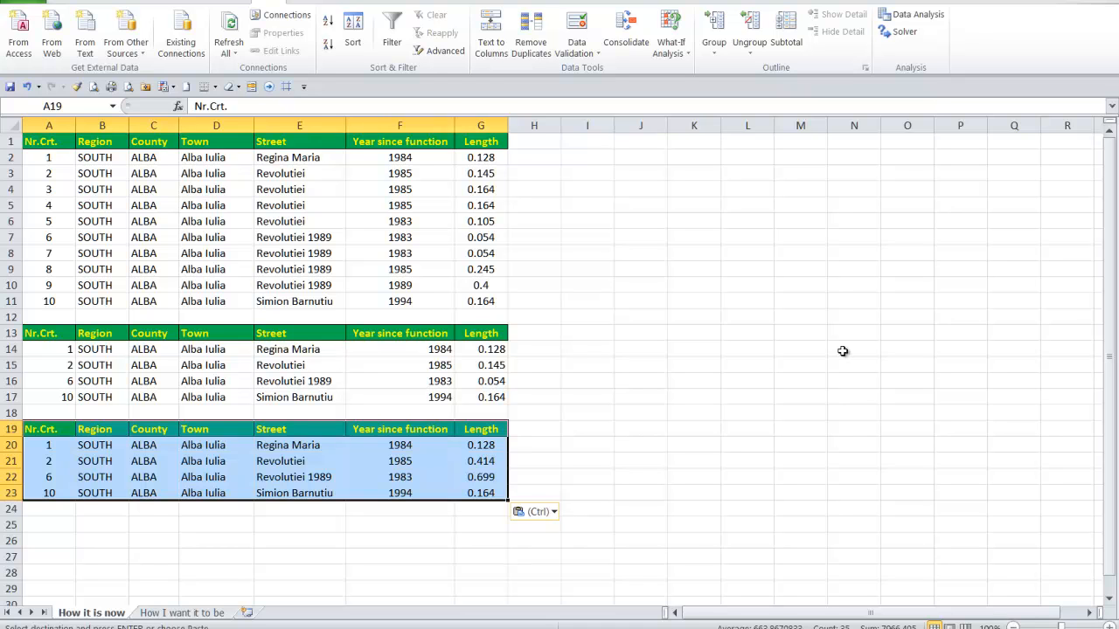
pyautogui.click(618, 316)
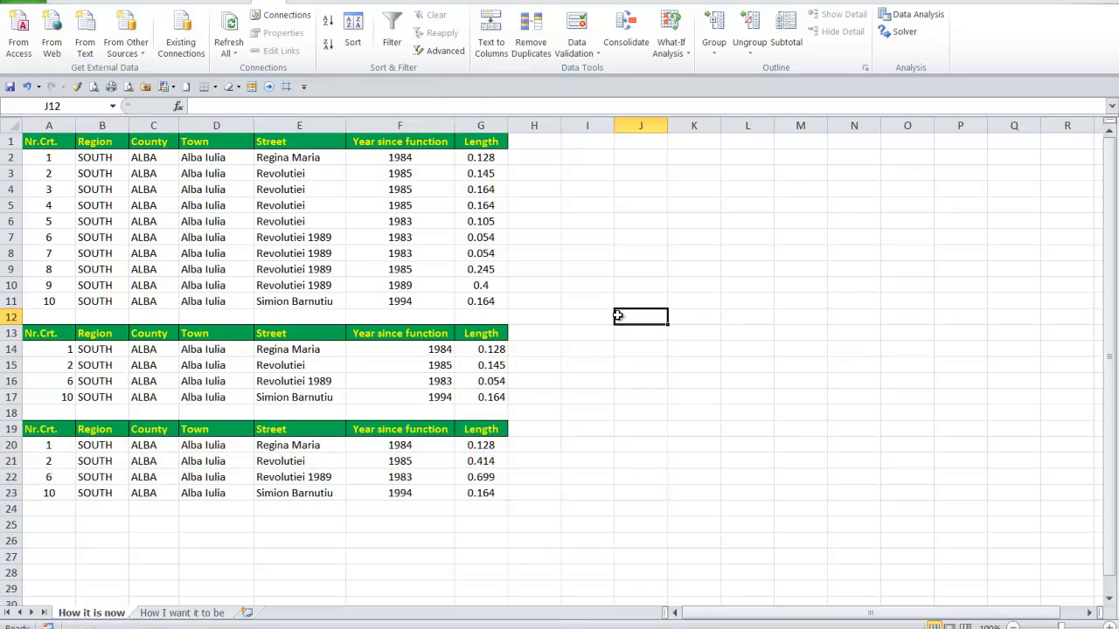
pyautogui.hotkey('ctrl', 'c')
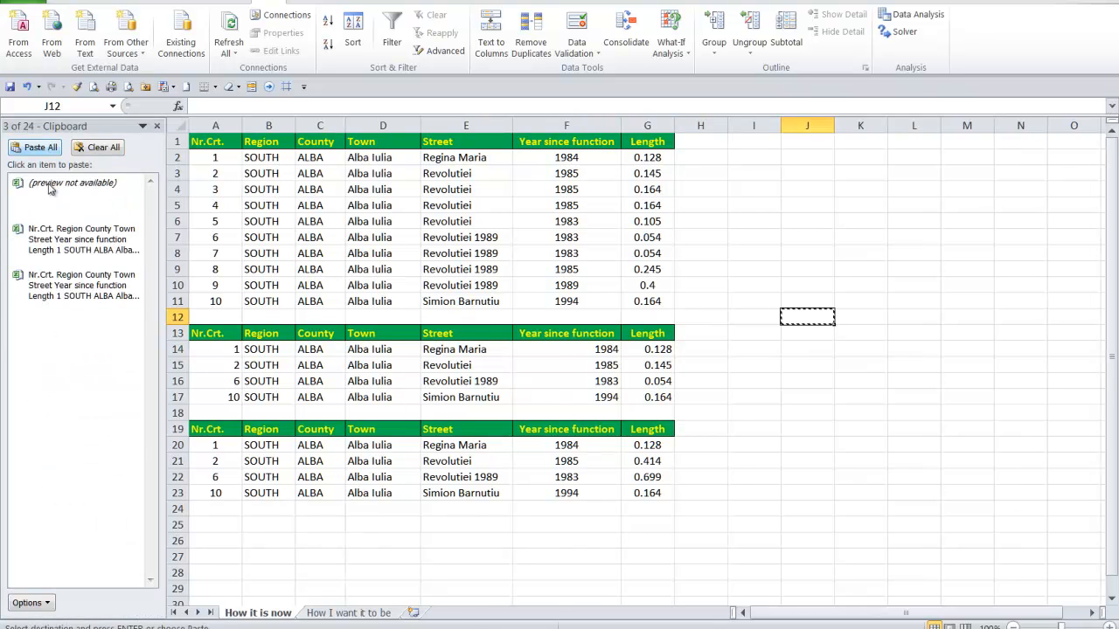
pyautogui.click(102, 149)
pyautogui.click(158, 126)
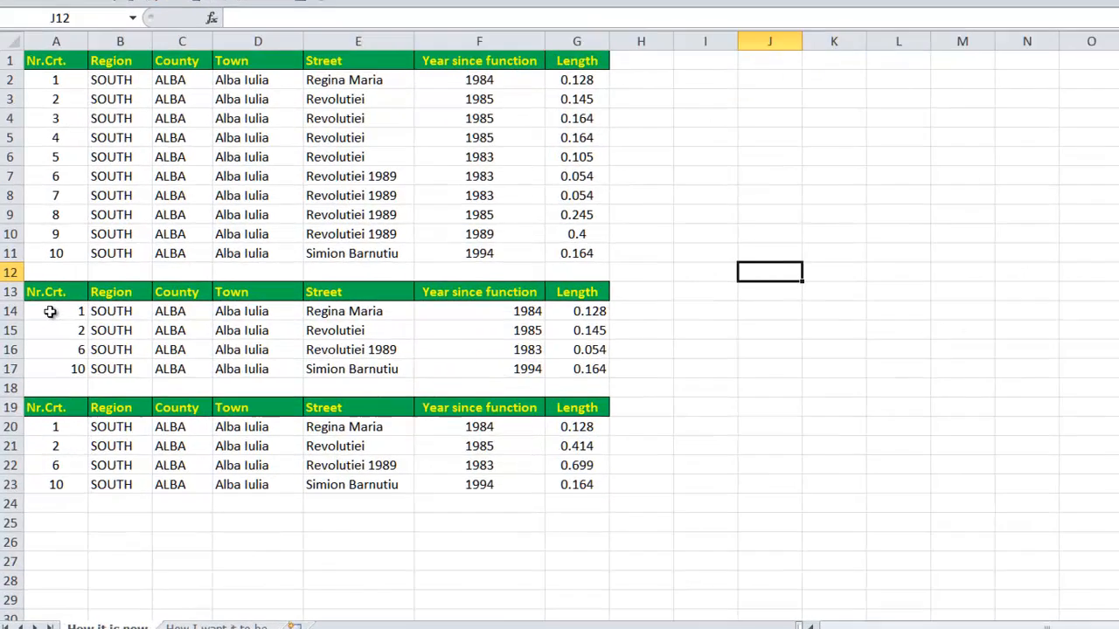
# Compare the formula-built table in A14:G17 with the expected table in A20:G23, column by column, including years and lengths
pyautogui.click(43, 349)
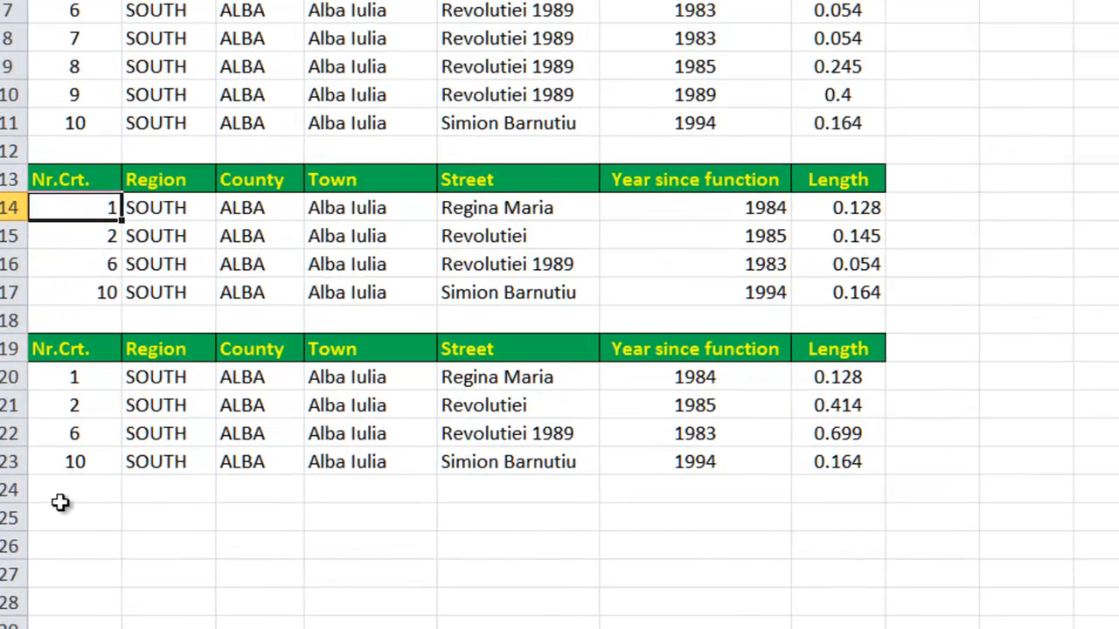
pyautogui.moveTo(165, 211); pyautogui.dragTo(163, 285)
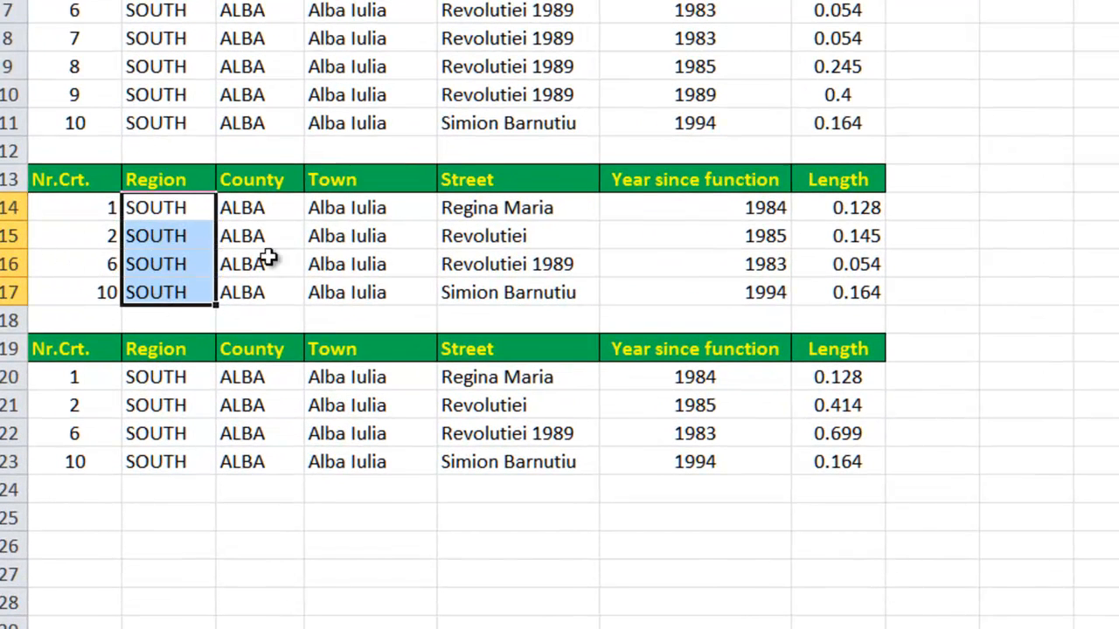
pyautogui.moveTo(253, 209); pyautogui.dragTo(305, 314)
pyautogui.moveTo(344, 218); pyautogui.dragTo(357, 295)
pyautogui.moveTo(509, 208); pyautogui.dragTo(497, 288)
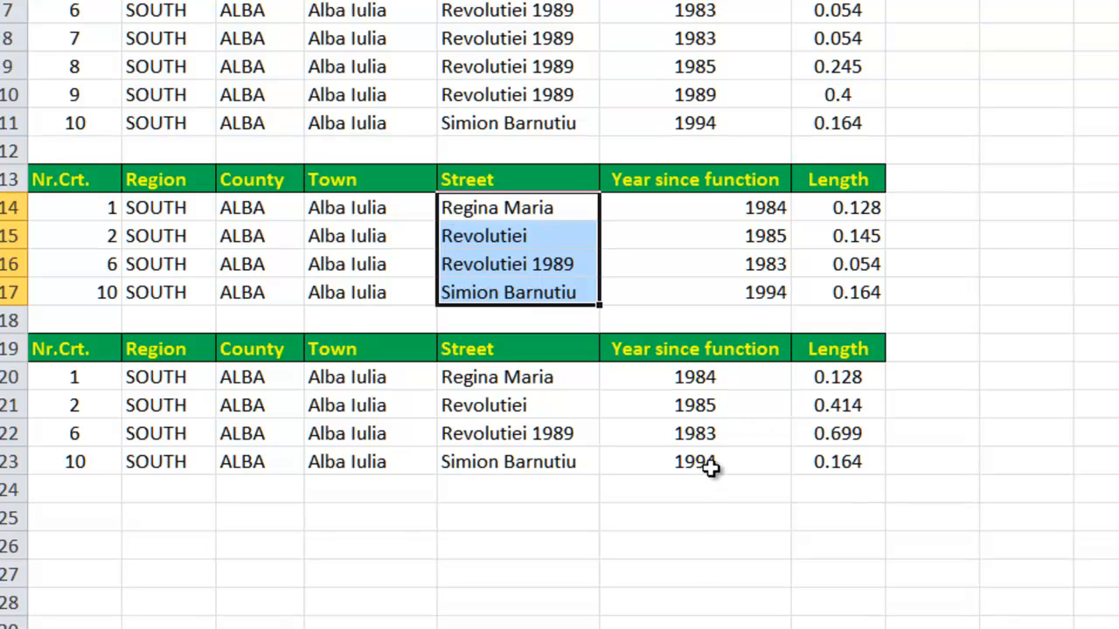
pyautogui.click(706, 436)
pyautogui.click(706, 410)
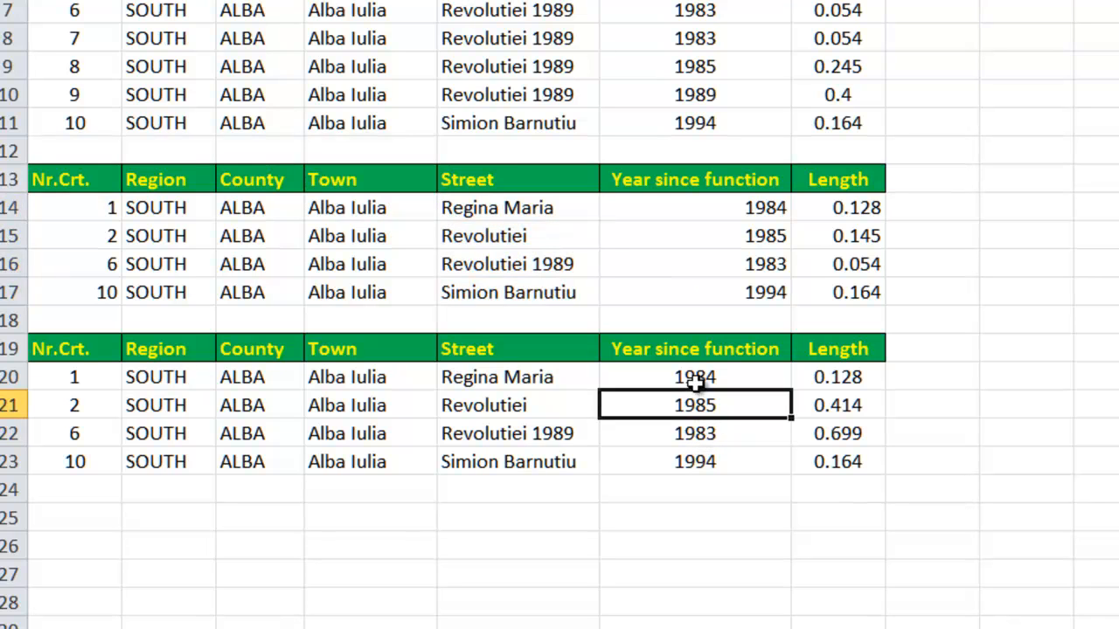
pyautogui.click(699, 379)
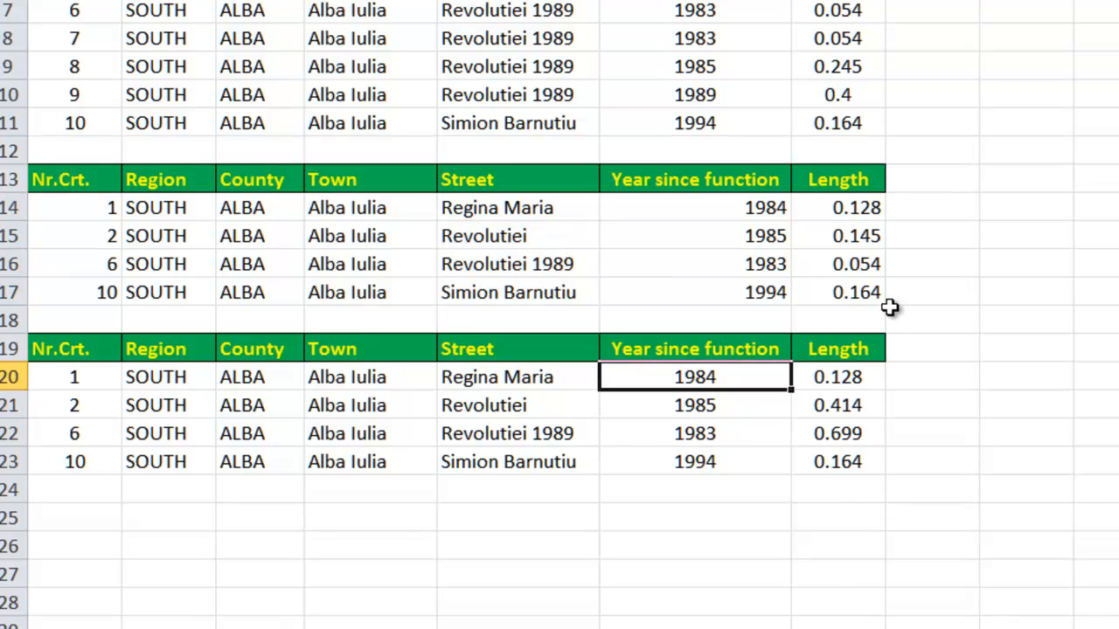
pyautogui.moveTo(851, 375); pyautogui.dragTo(846, 466)
pyautogui.click(954, 463)
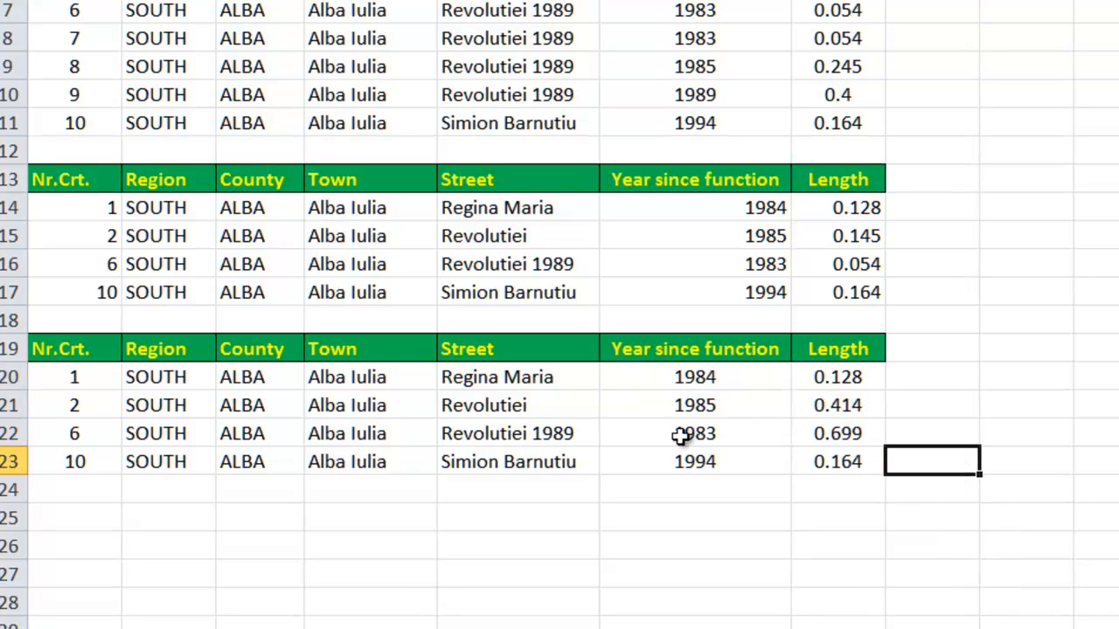
pyautogui.click(210, 405)
pyautogui.click(79, 209)
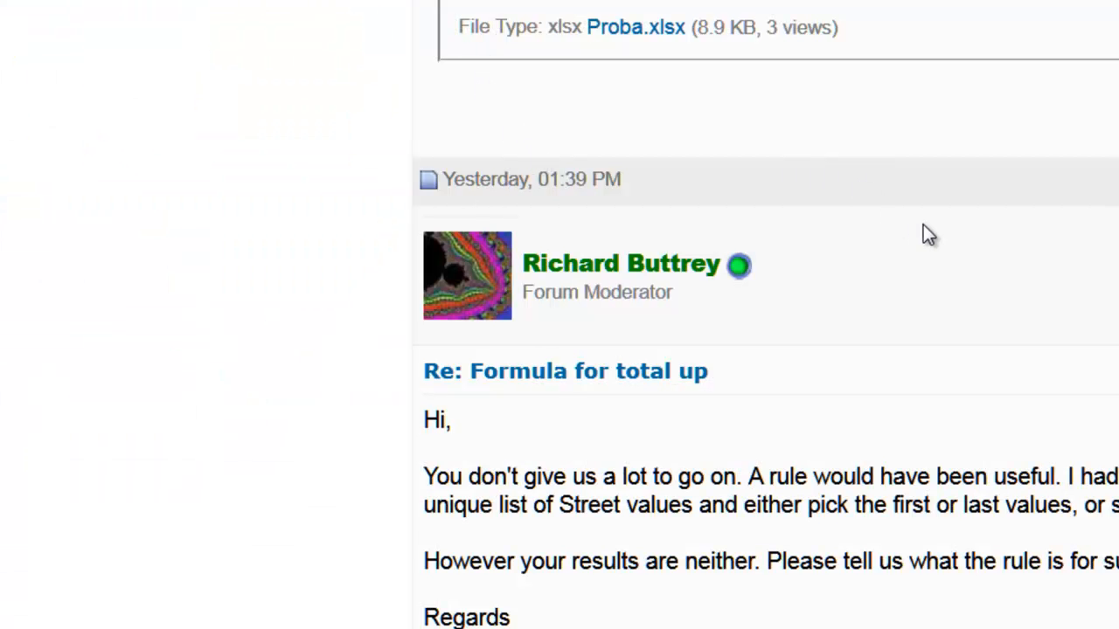
# Switch to the Excel Help Forum thread "Formula for total up" and read the original request and the suggested formulas
pyautogui.scroll(3, 944, 245)
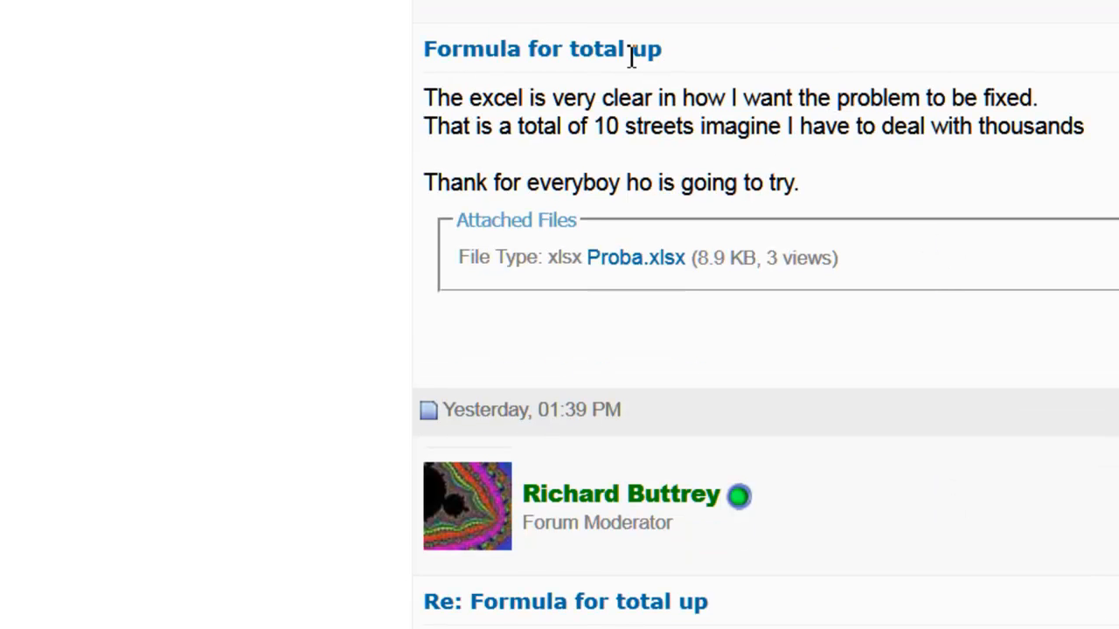
pyautogui.scroll(-10, 954, 238)
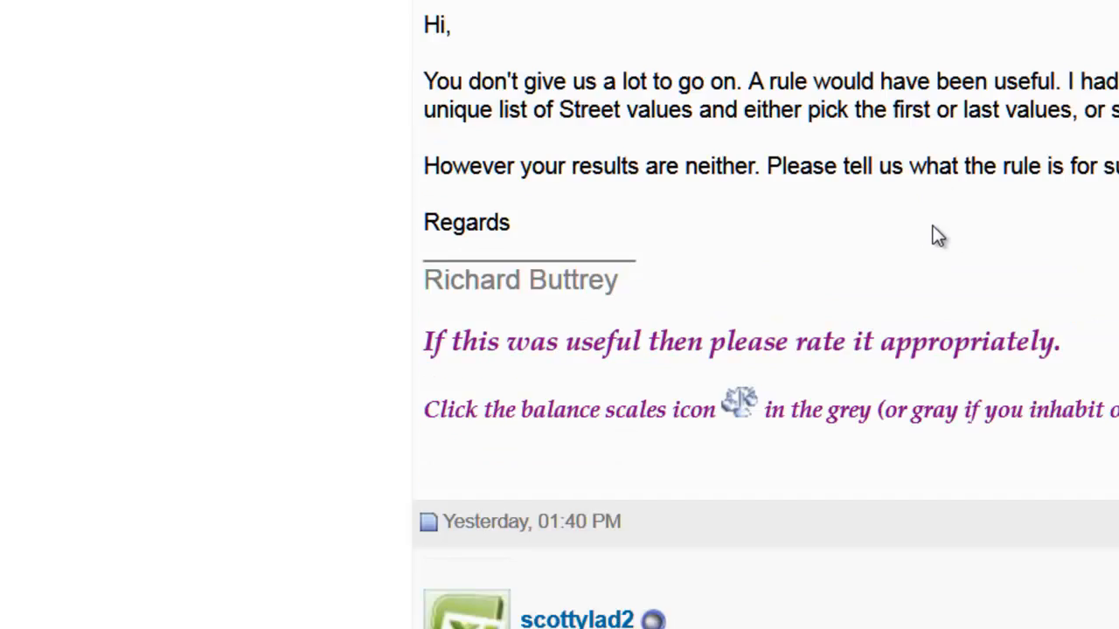
pyautogui.scroll(-15, 934, 231)
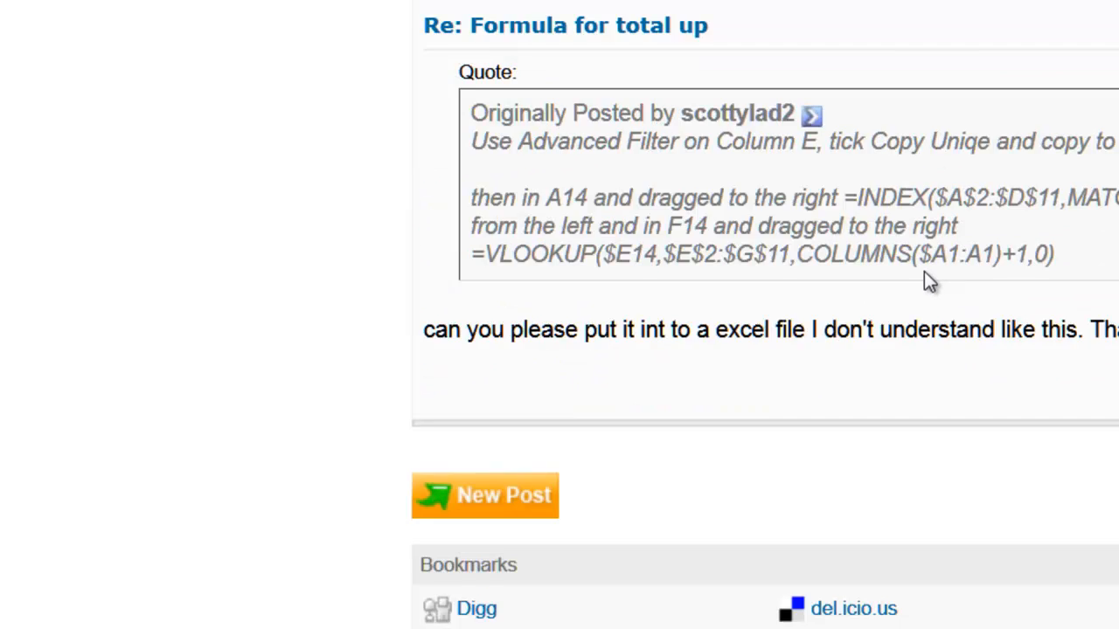
pyautogui.scroll(3, 929, 278)
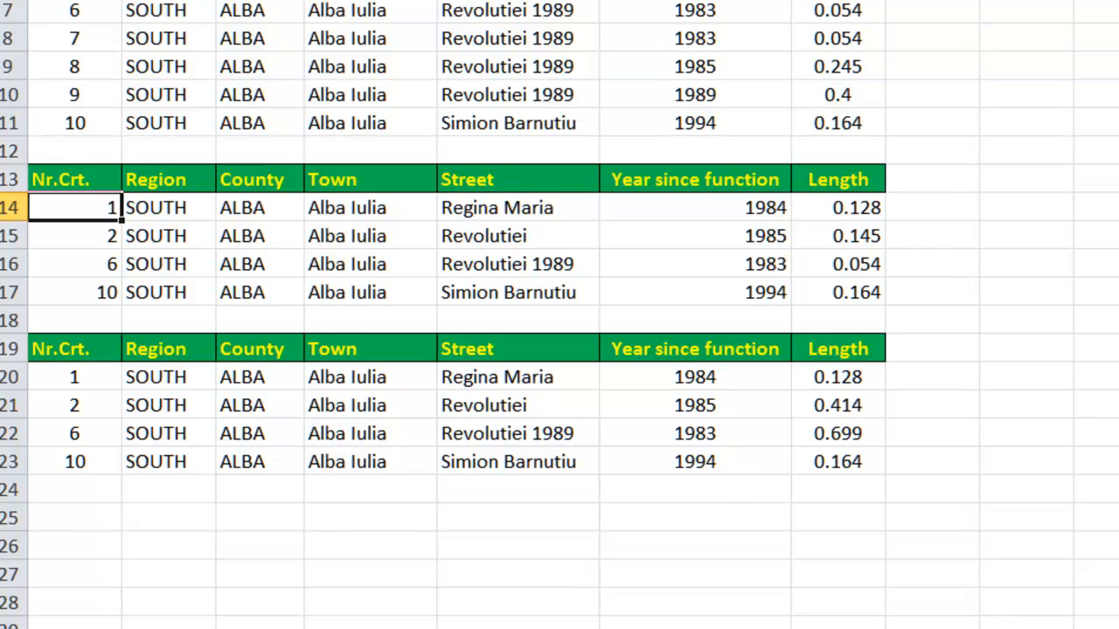
# Switch back to the Excel workbook and review the source street records above the two summary tables
pyautogui.press('Down')
pyautogui.press('Down')
pyautogui.press('Down')
pyautogui.press('Down')
pyautogui.press('Down')
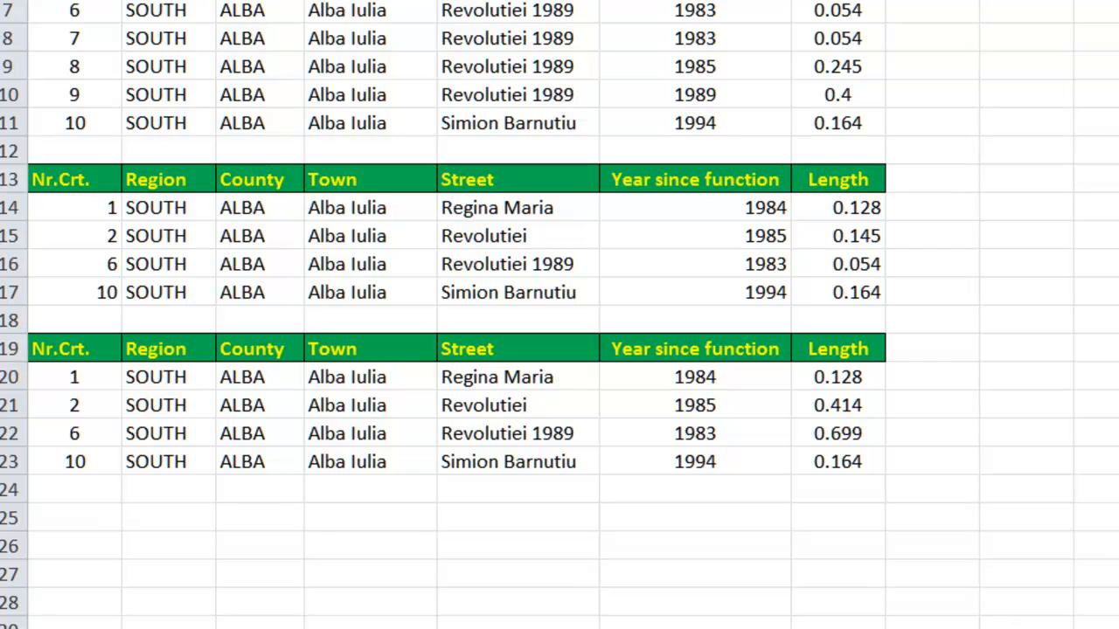
pyautogui.moveTo(44, 2); pyautogui.dragTo(806, 121)
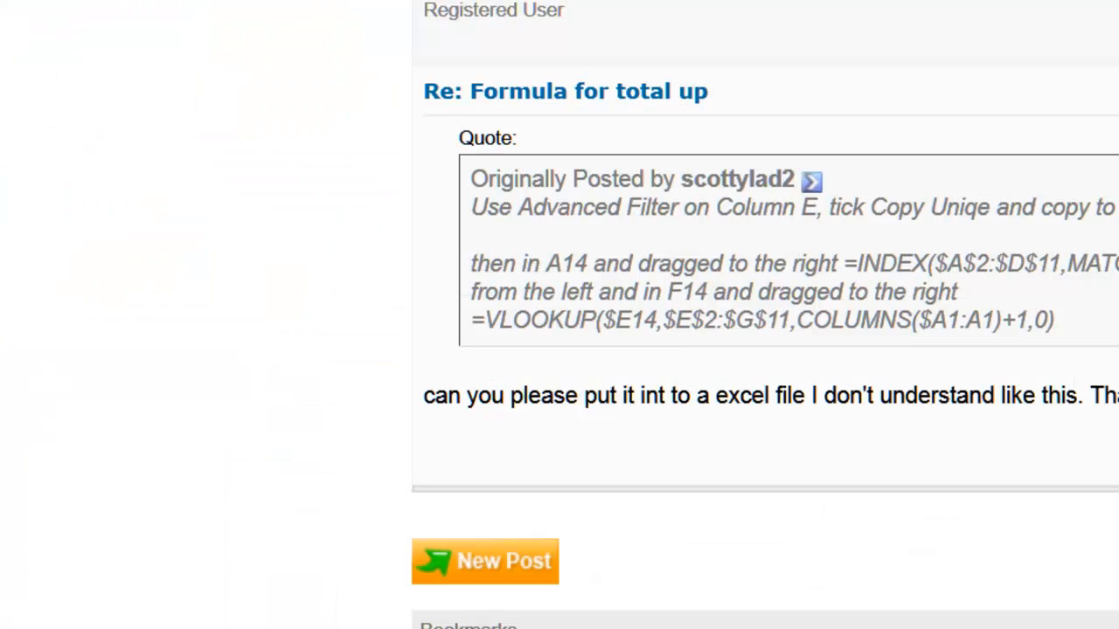
# Return to the forum thread and look it over from the first post down to the quick reply area
pyautogui.scroll(5, 765, 350)
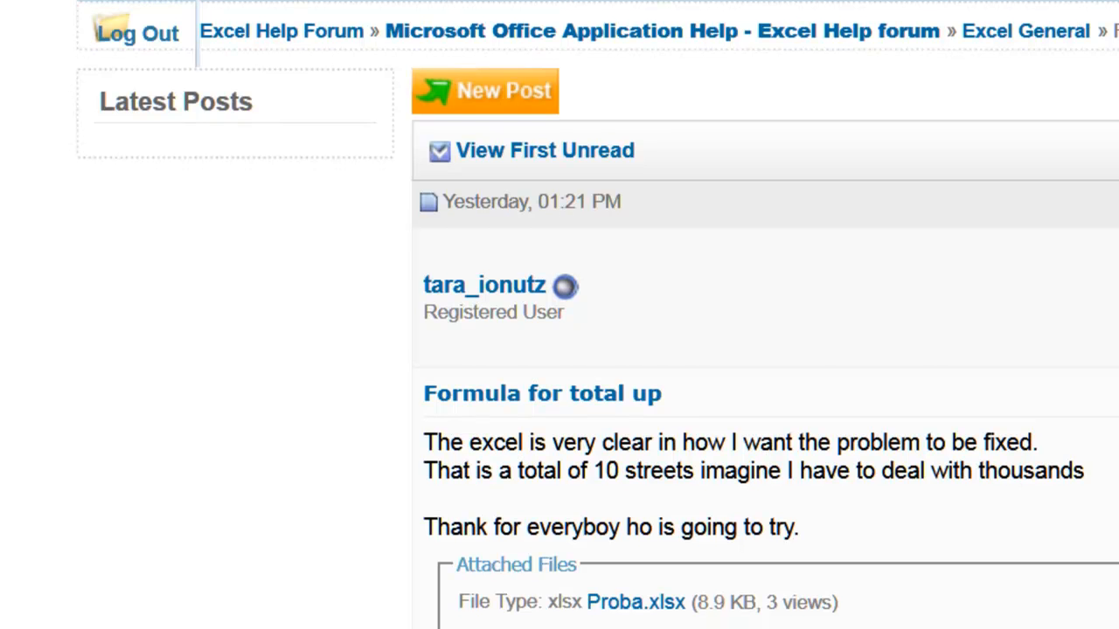
pyautogui.scroll(-15, 765, 349)
pyautogui.scroll(5, 765, 350)
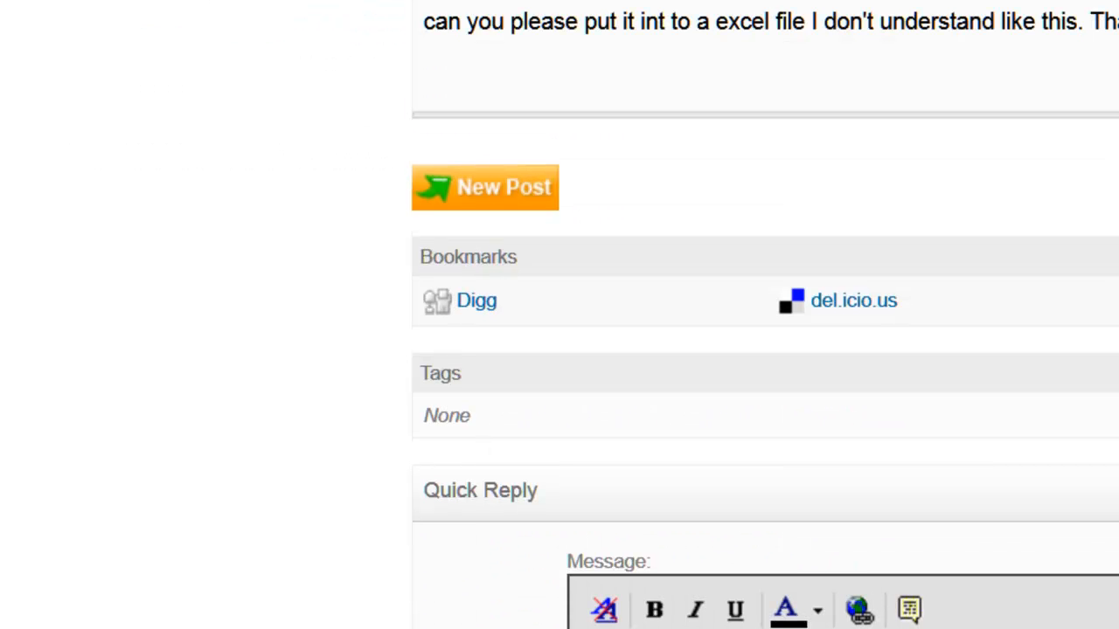